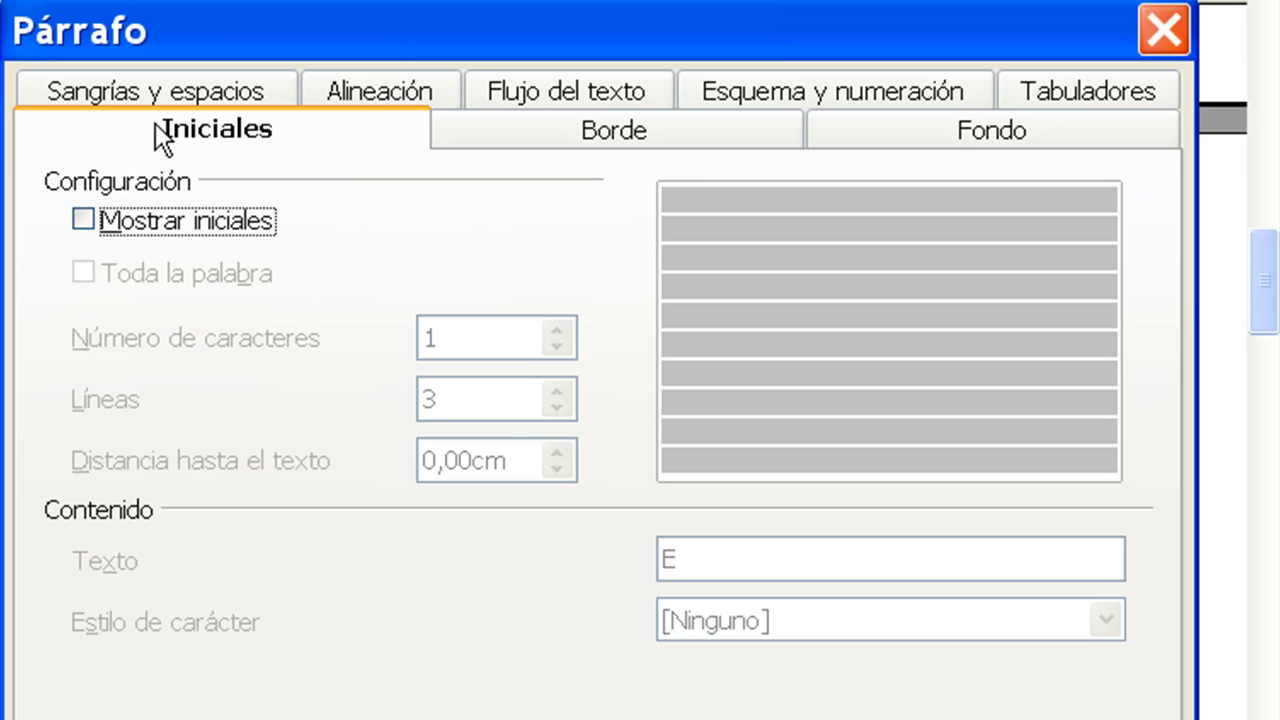
Step: Give the first paragraph a drop cap of 1 character spanning 4 lines, with 0,40 cm distance to the text
click(125, 222)
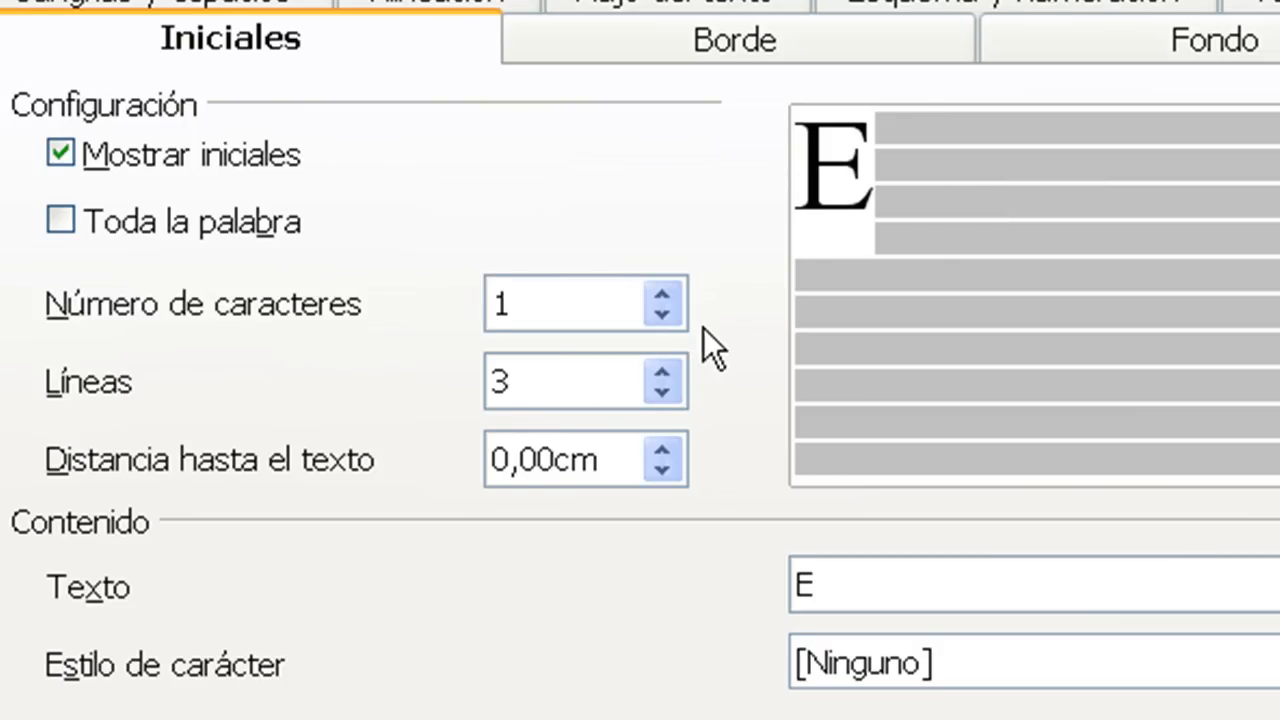
click(663, 295)
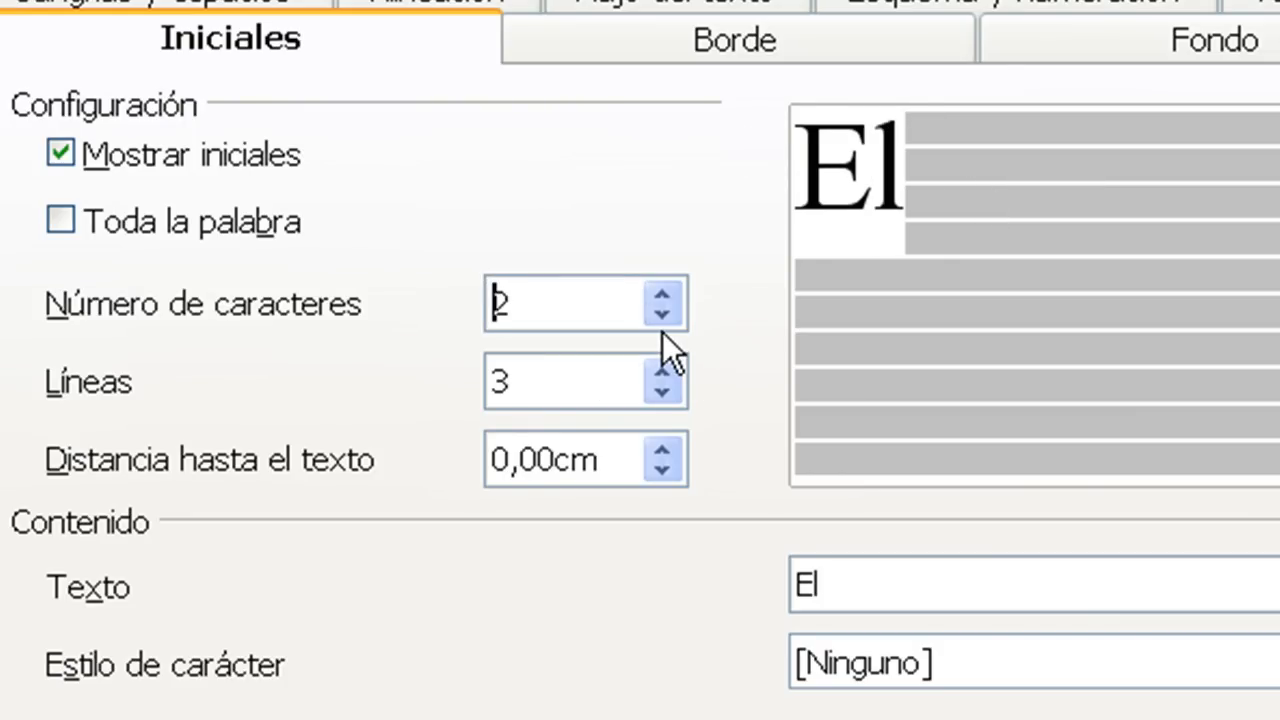
click(662, 316)
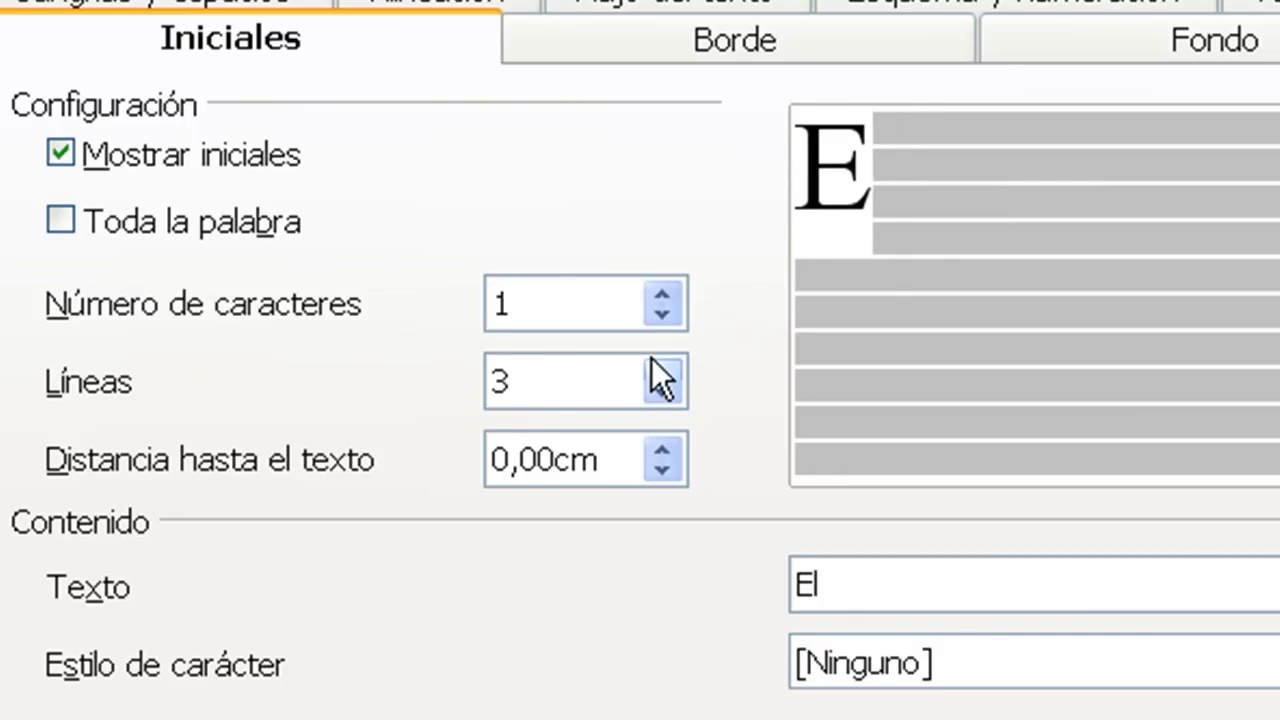
click(652, 364)
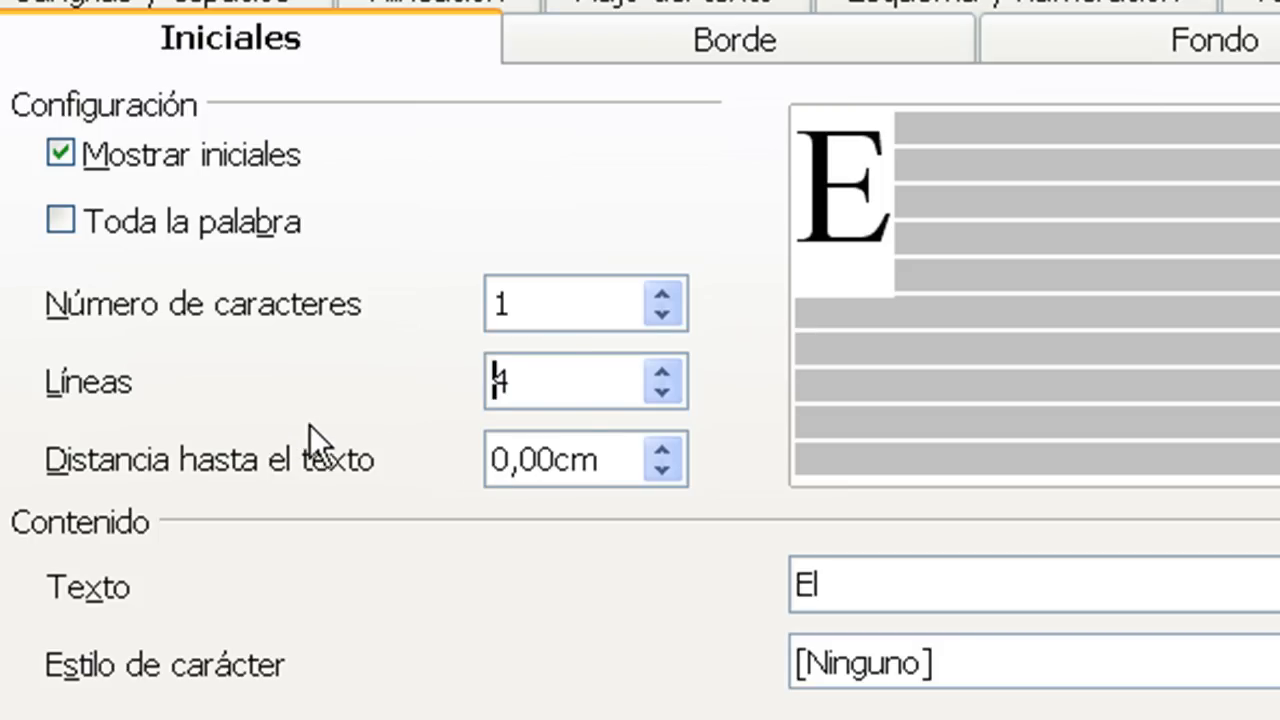
click(663, 441)
click(663, 441)
click(662, 440)
click(662, 440)
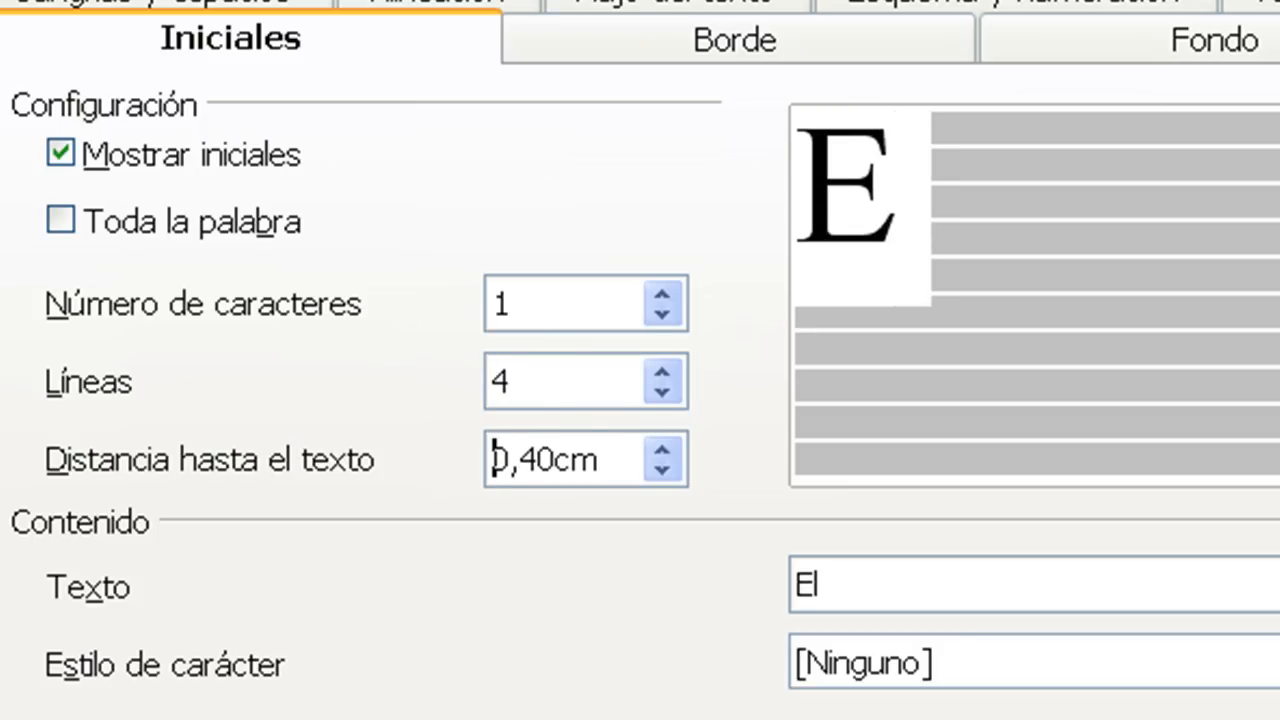
key(Return)
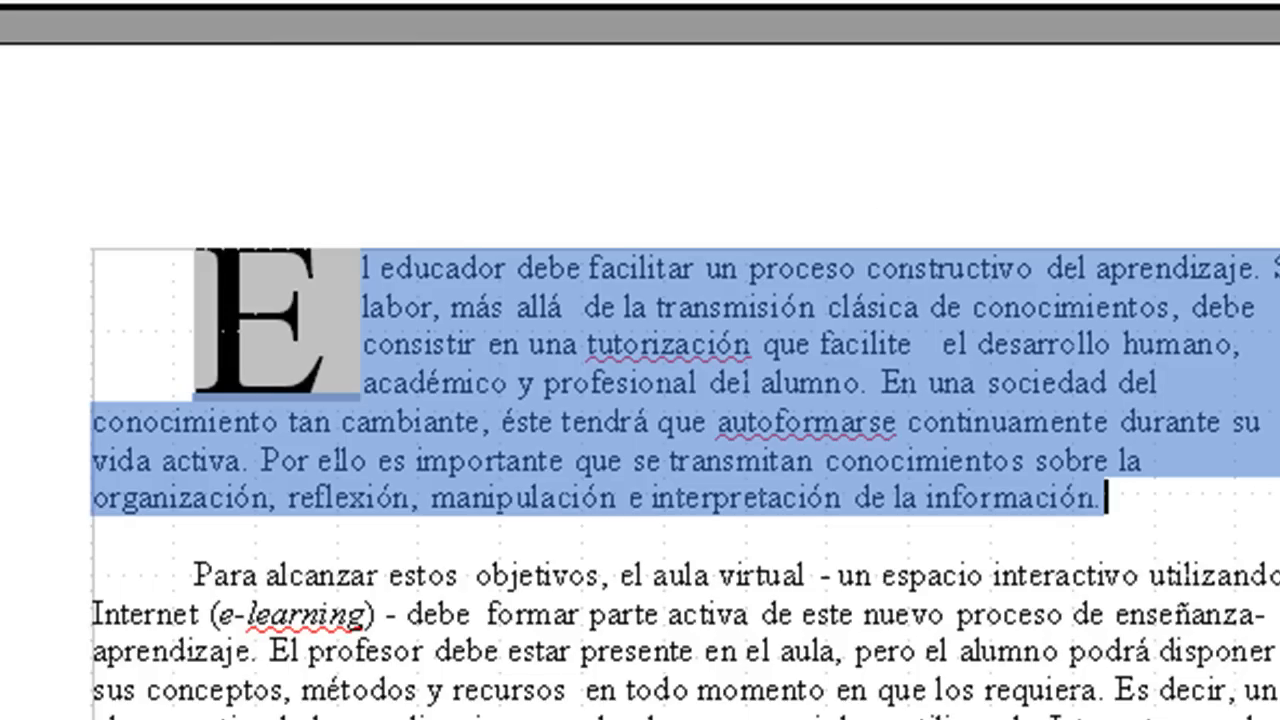
Step: Put a 2,50 pt border in Rojo around all four sides of the second paragraph, beginning "Para alcanzar estos objetivos"
click(499, 498)
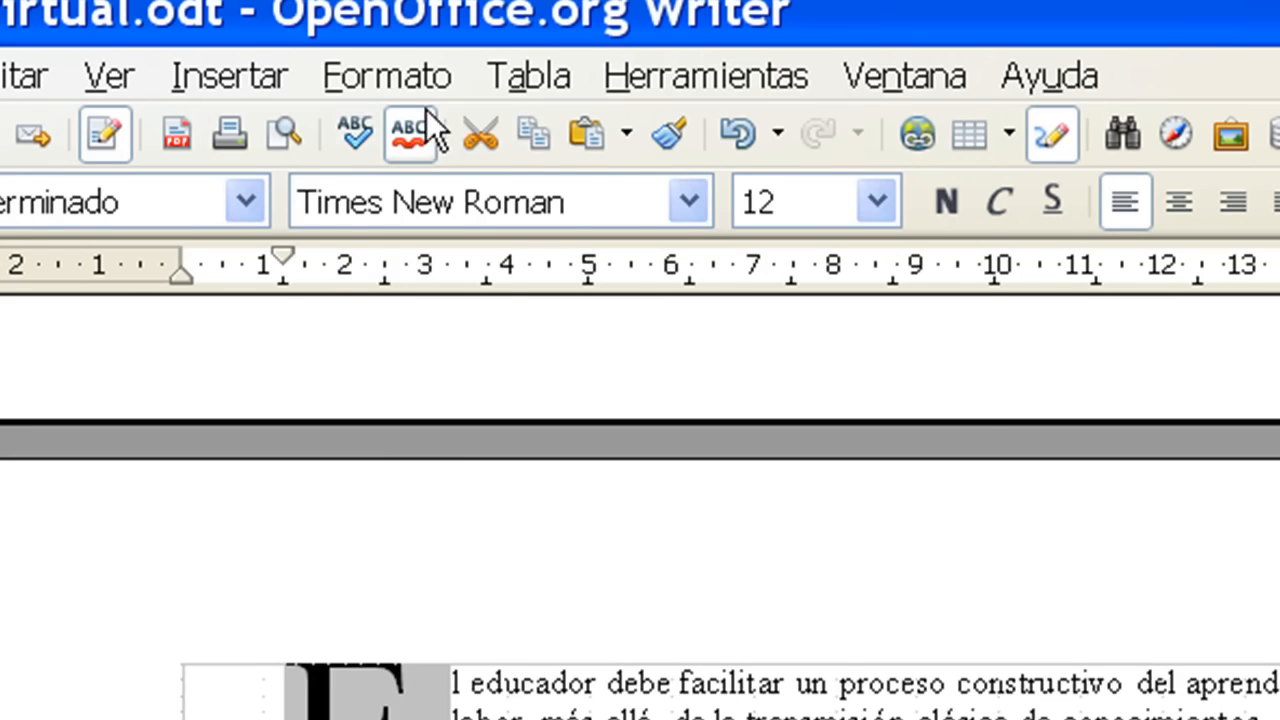
click(398, 83)
click(560, 258)
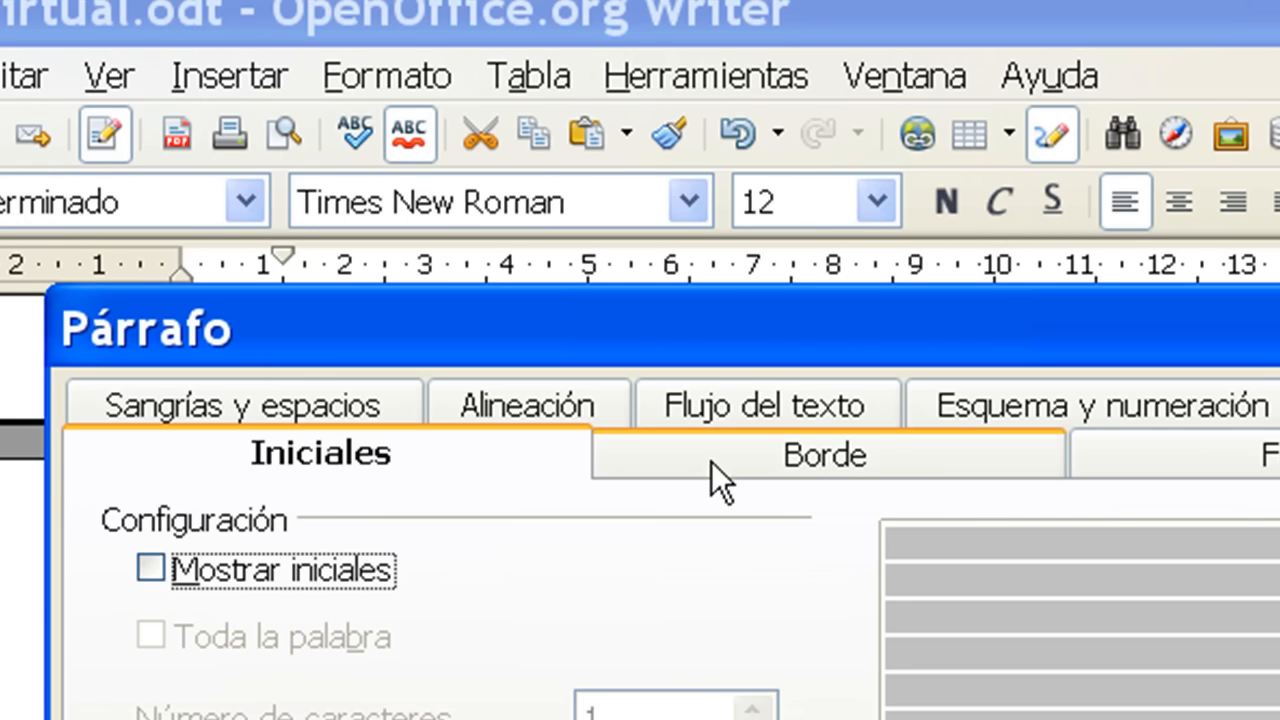
click(866, 468)
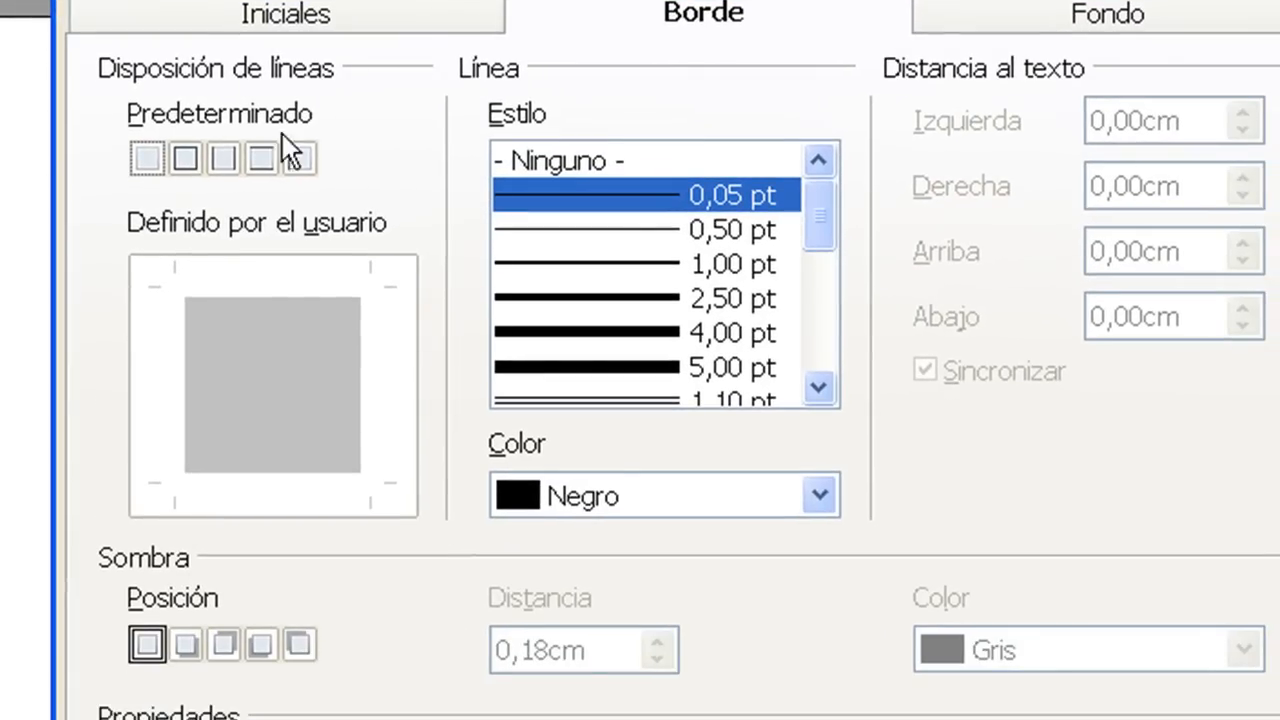
click(185, 158)
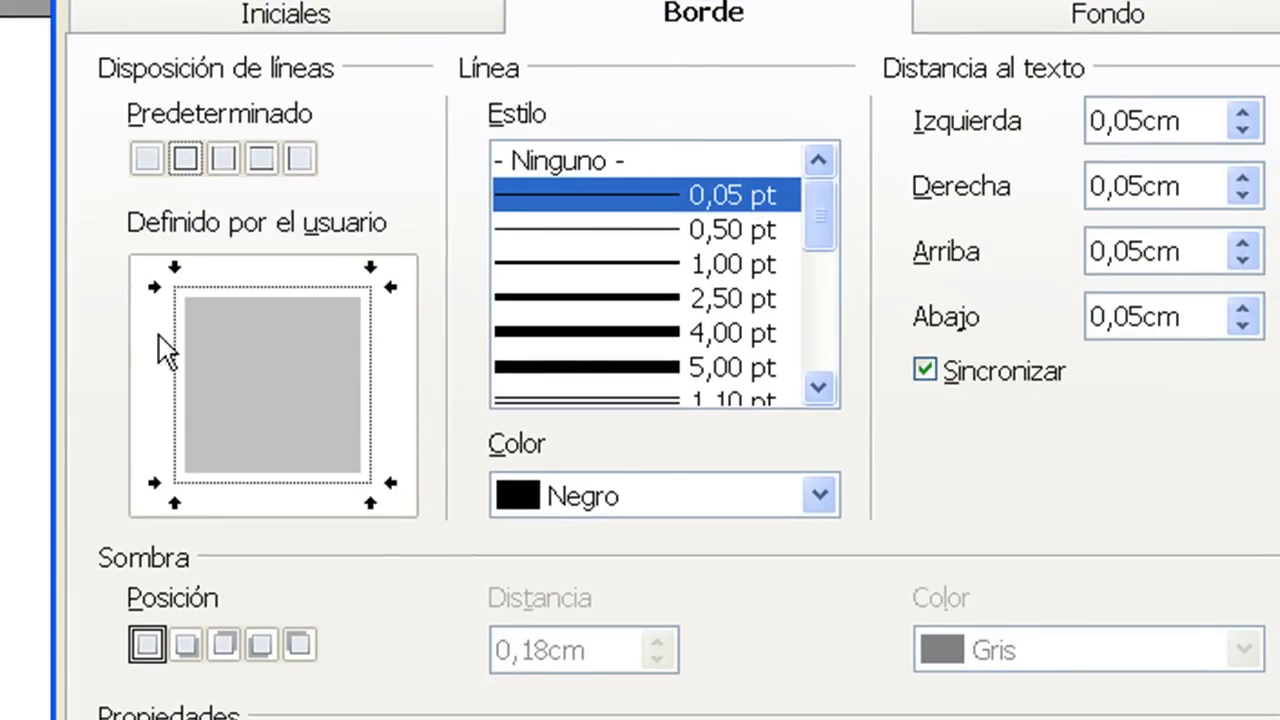
click(575, 298)
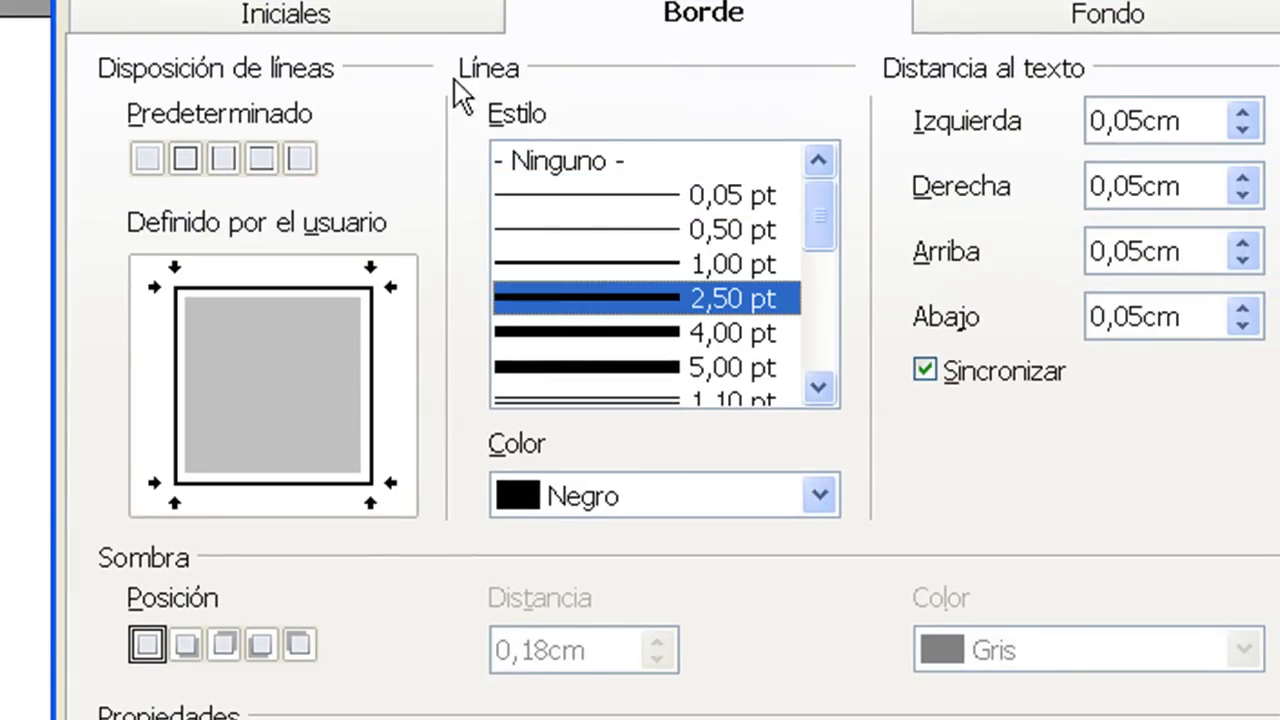
click(627, 491)
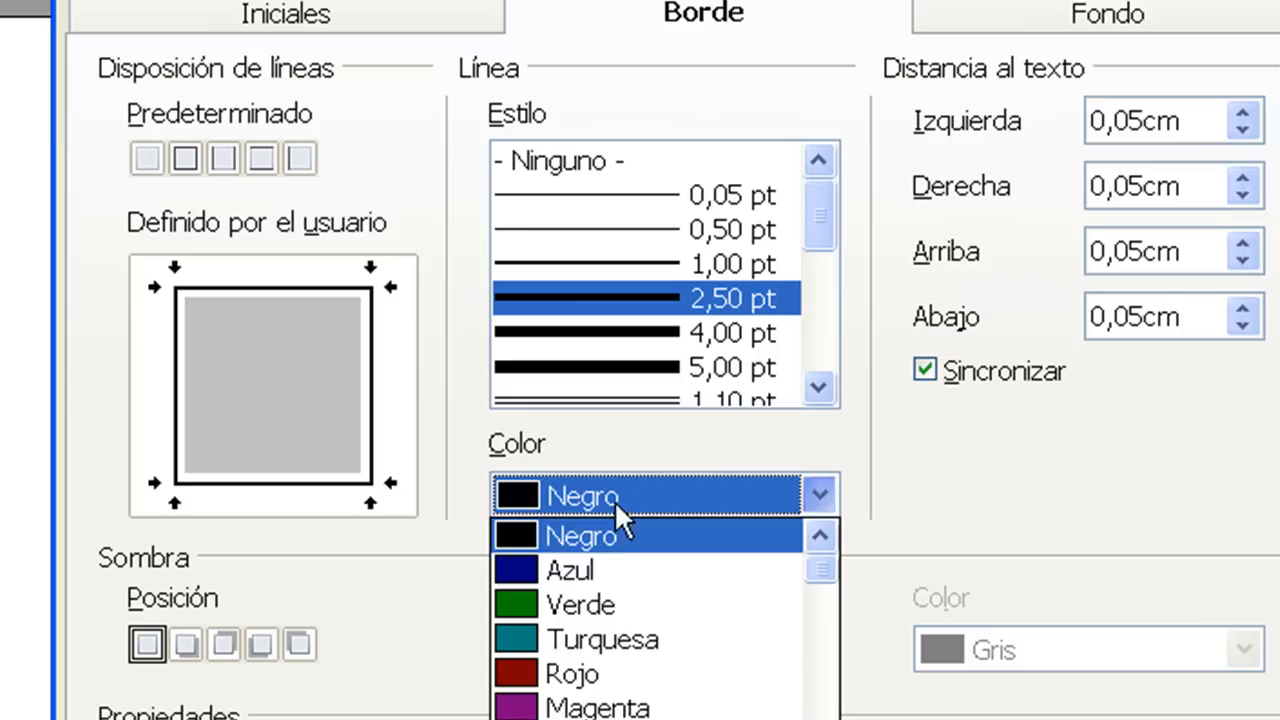
click(552, 675)
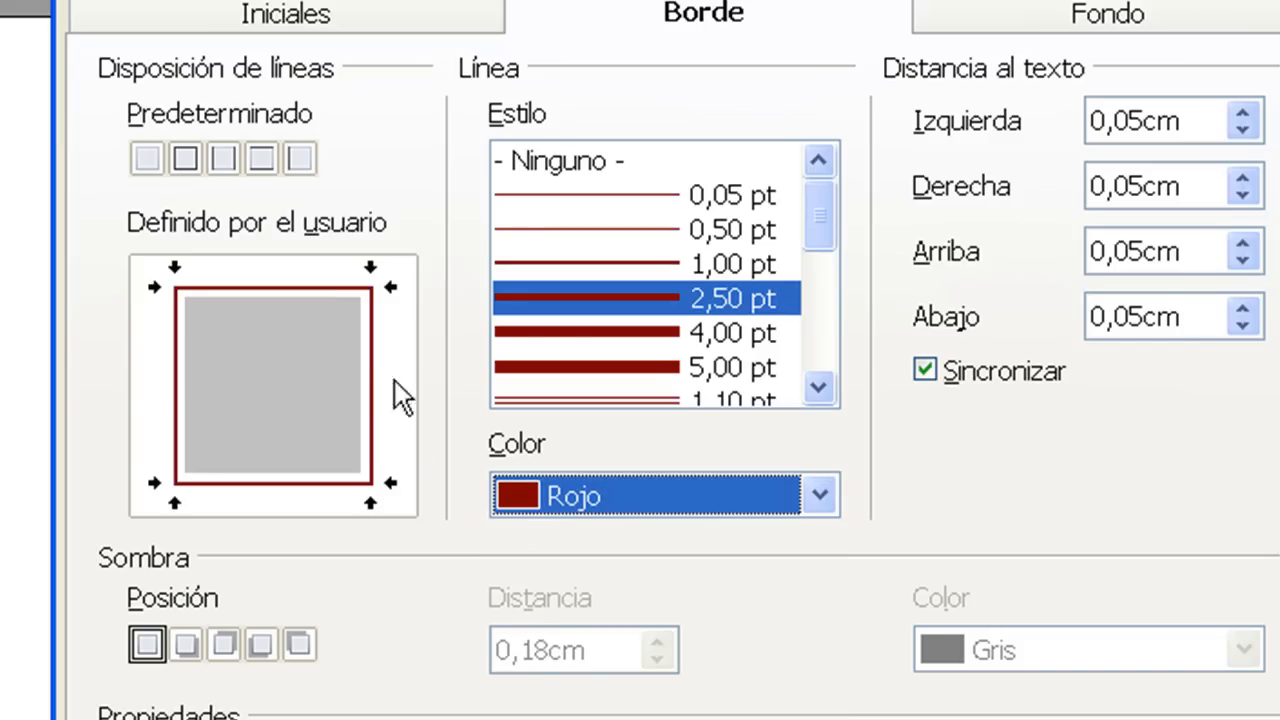
Step: Add an Azul claro shadow cast down and to the right at 0,38 cm to the paragraph border, and apply the settings
click(190, 643)
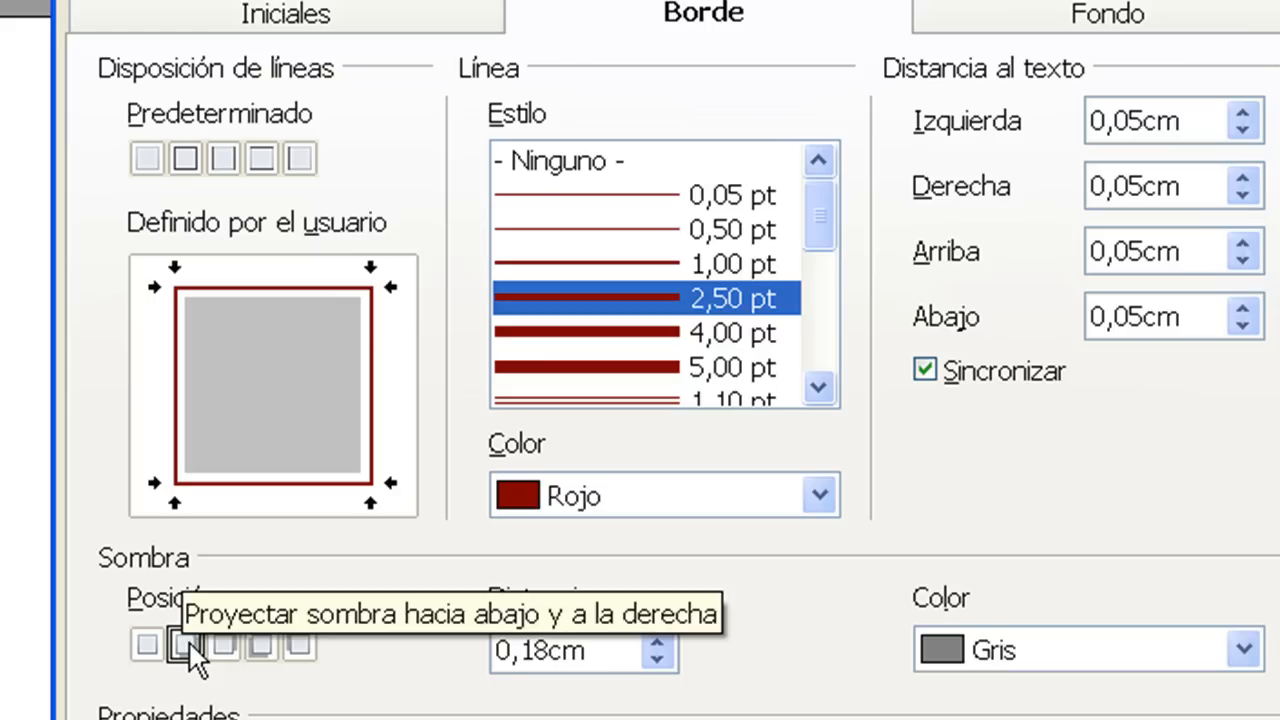
click(657, 638)
click(657, 638)
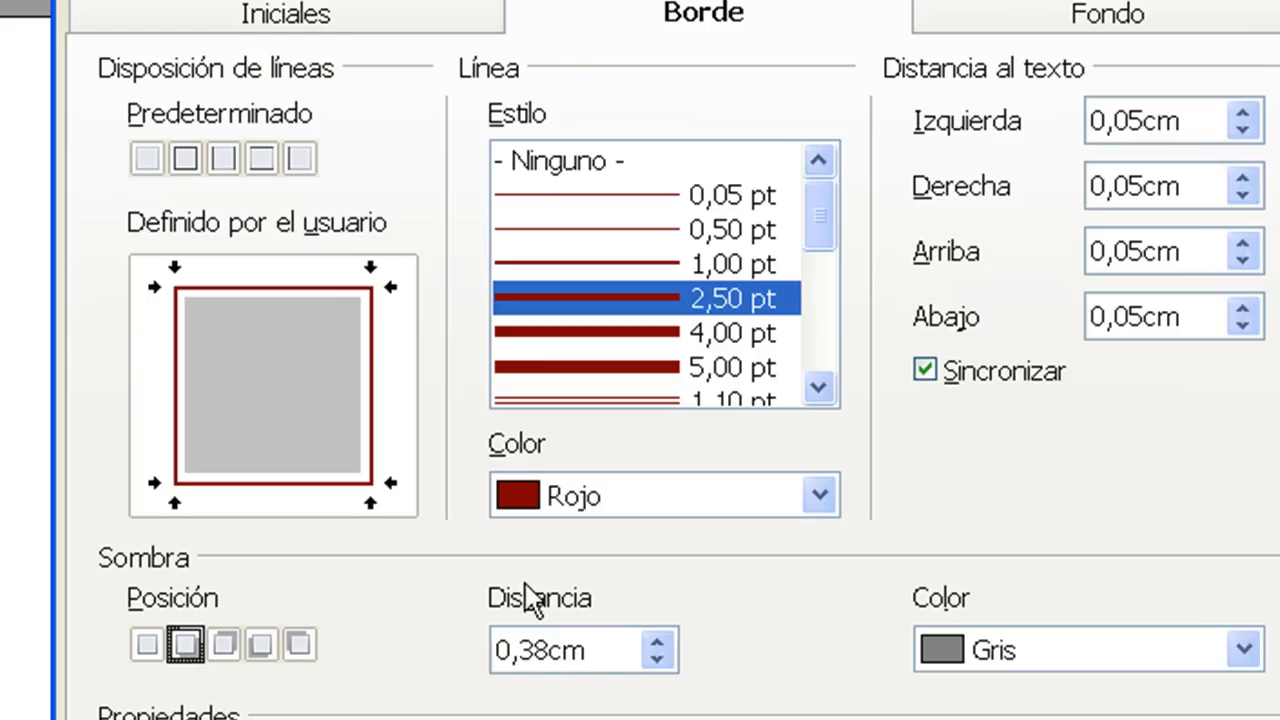
click(1100, 662)
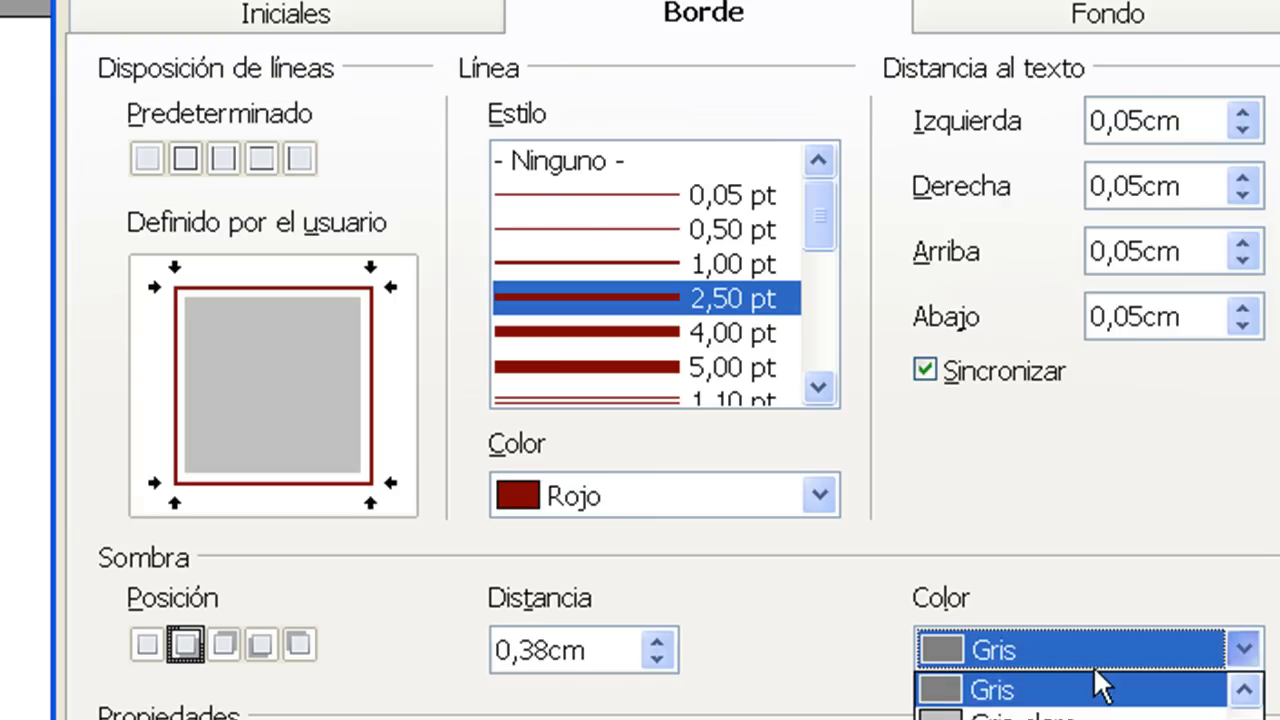
click(1100, 716)
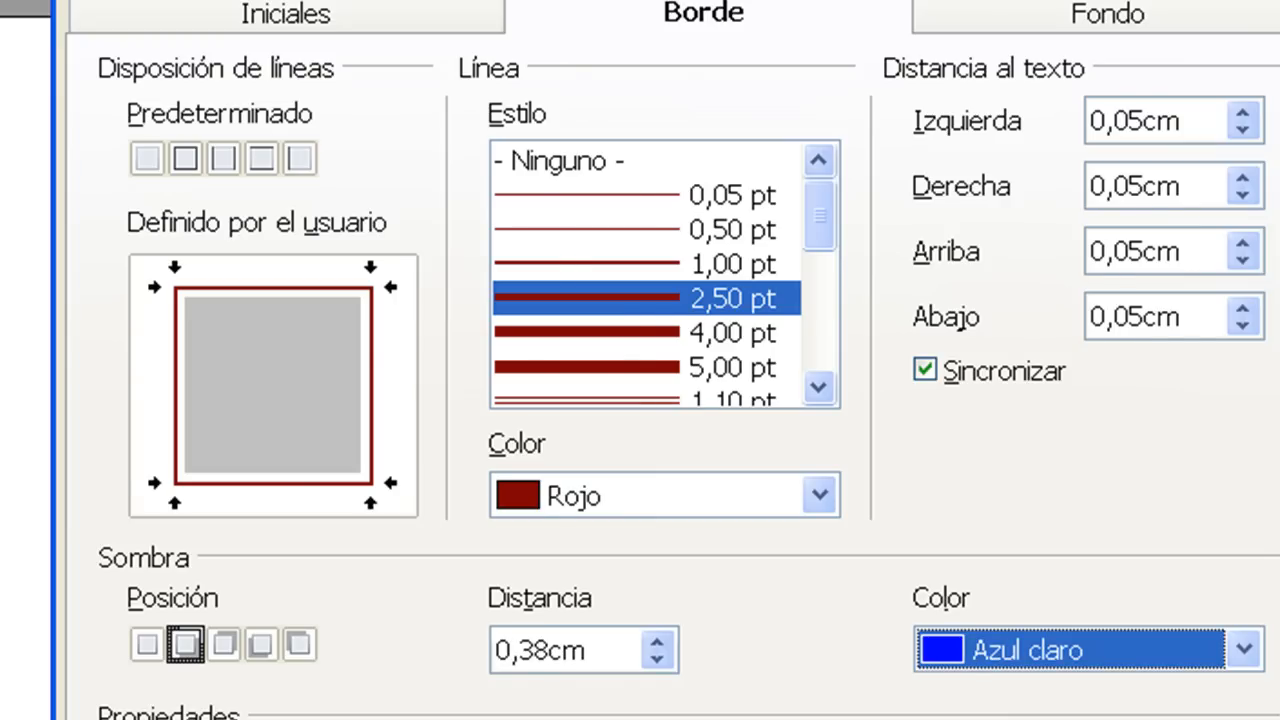
key(Return)
click(871, 596)
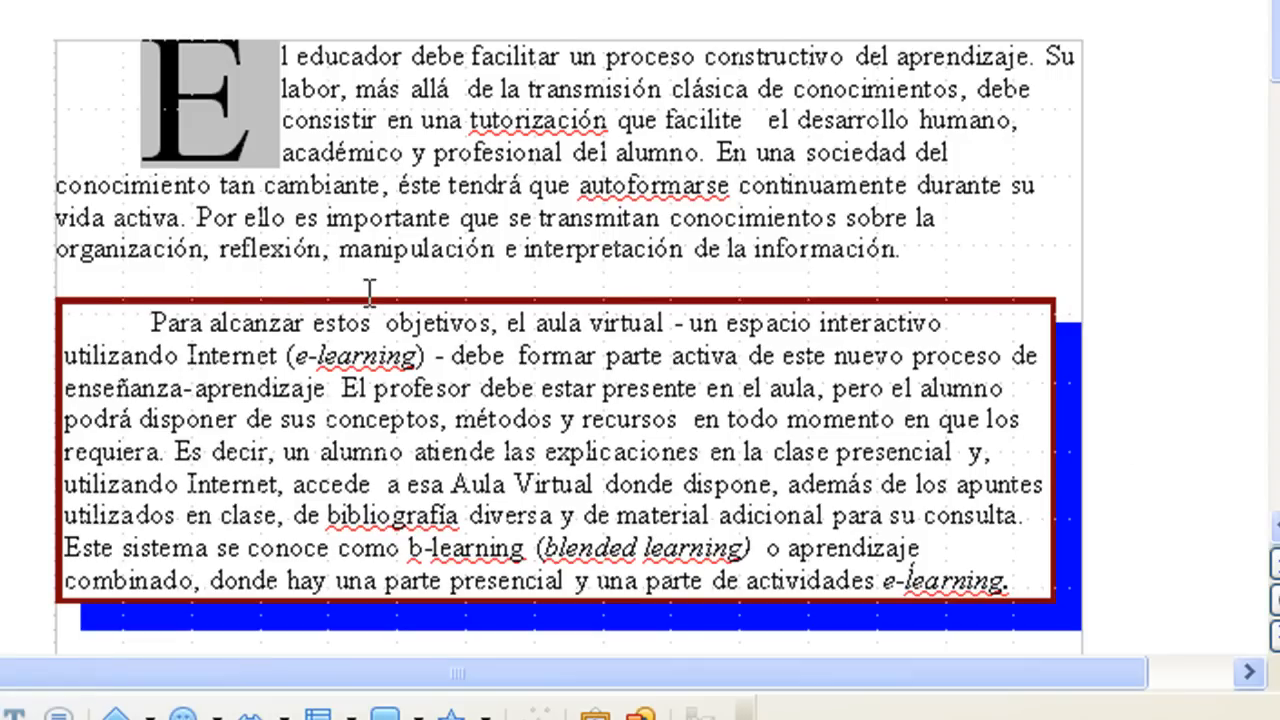
Step: Set the text of the bordered paragraph to Trebuchet MS, size 15
drag(150, 322, 1043, 585)
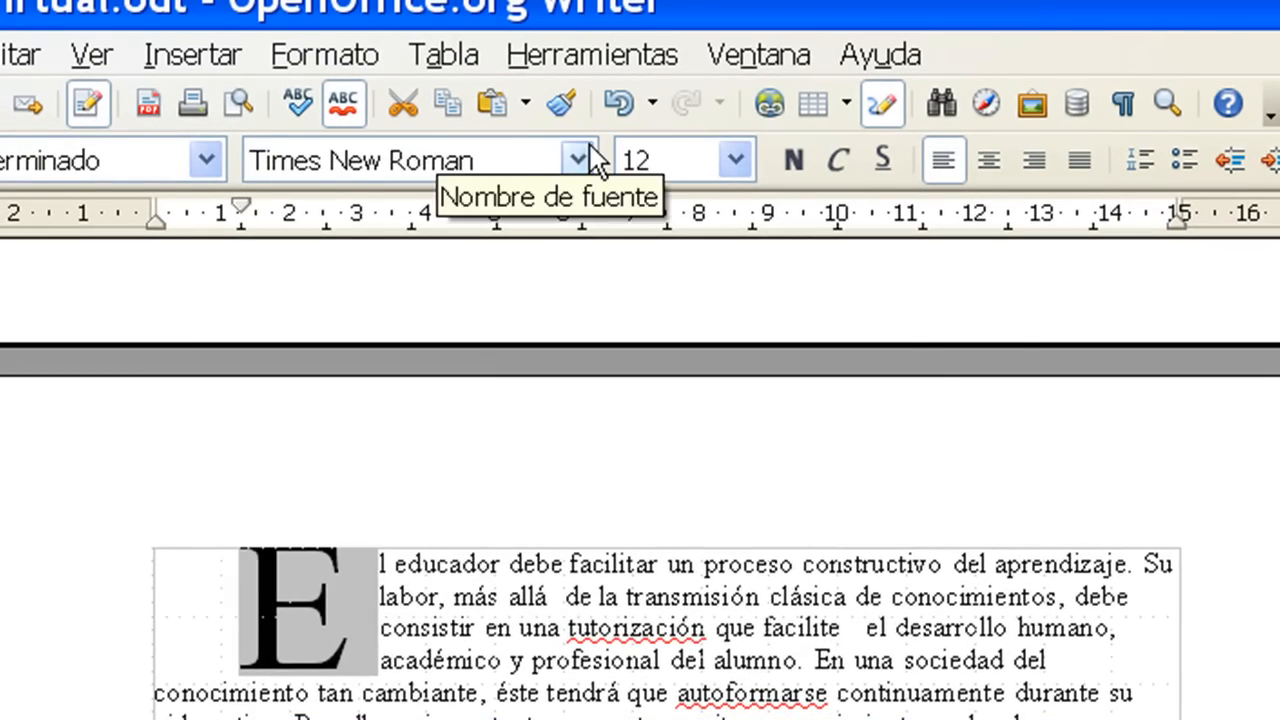
click(583, 155)
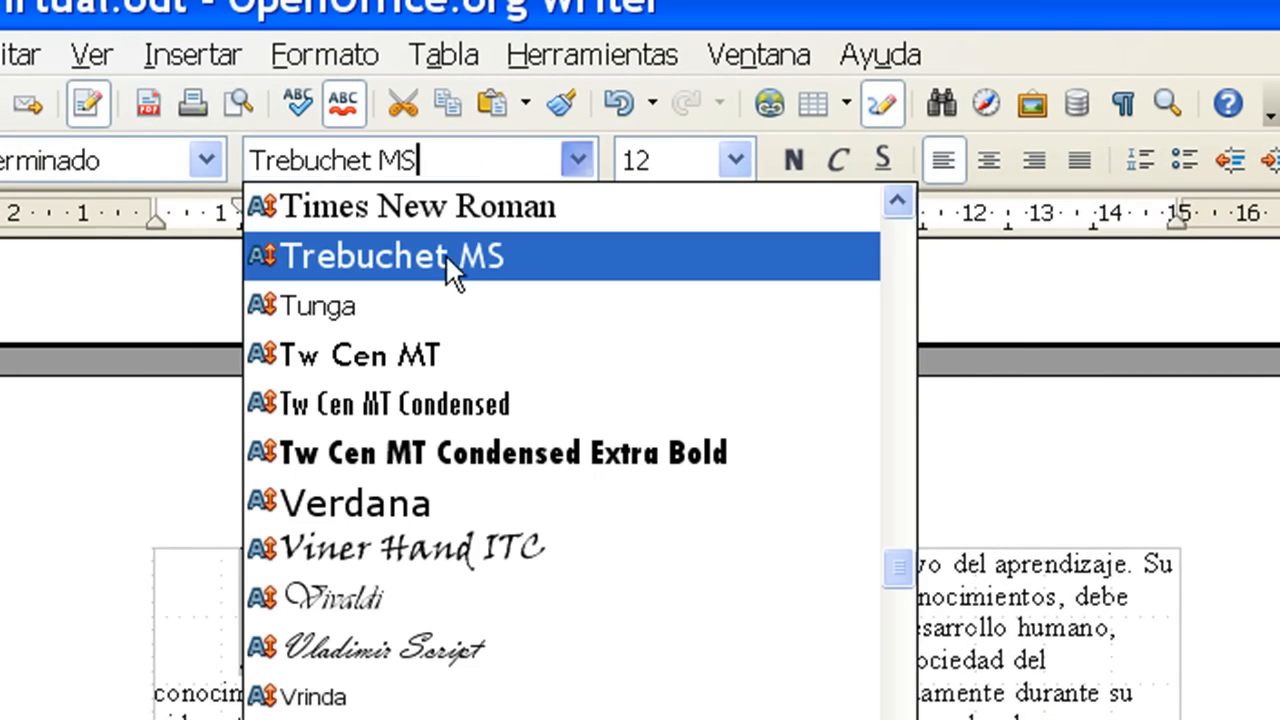
click(471, 256)
click(735, 160)
click(641, 302)
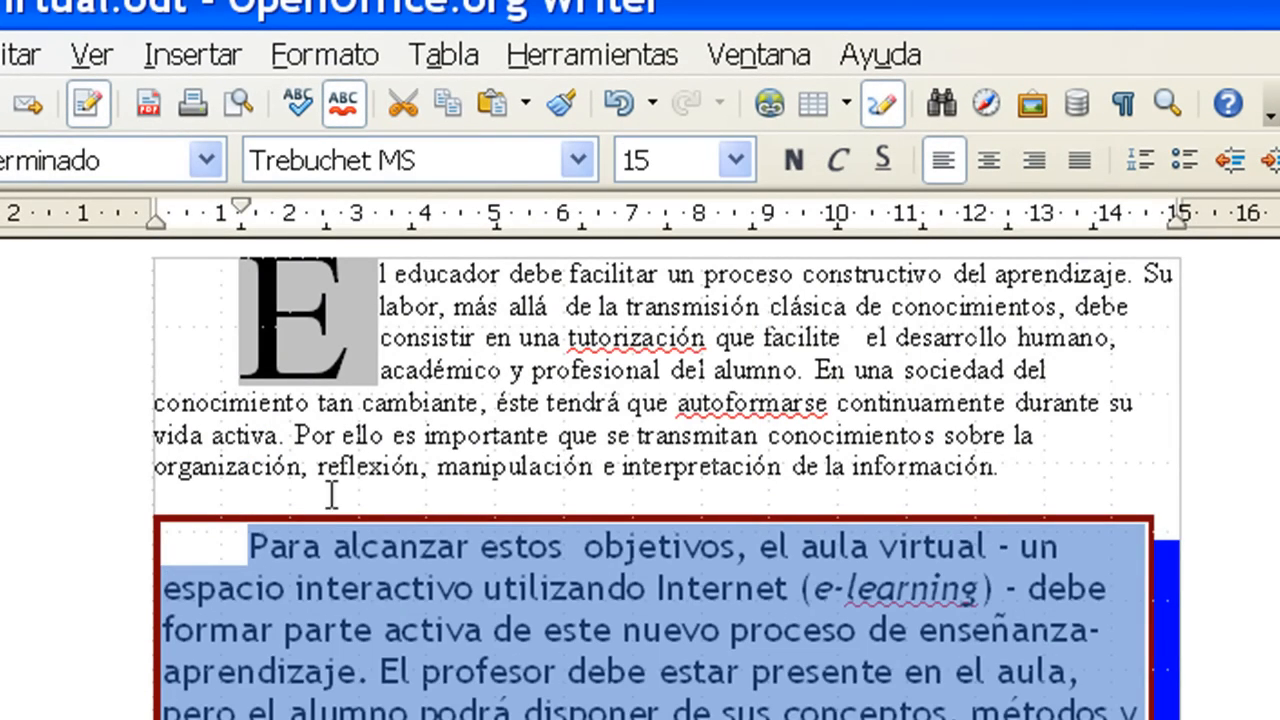
click(562, 630)
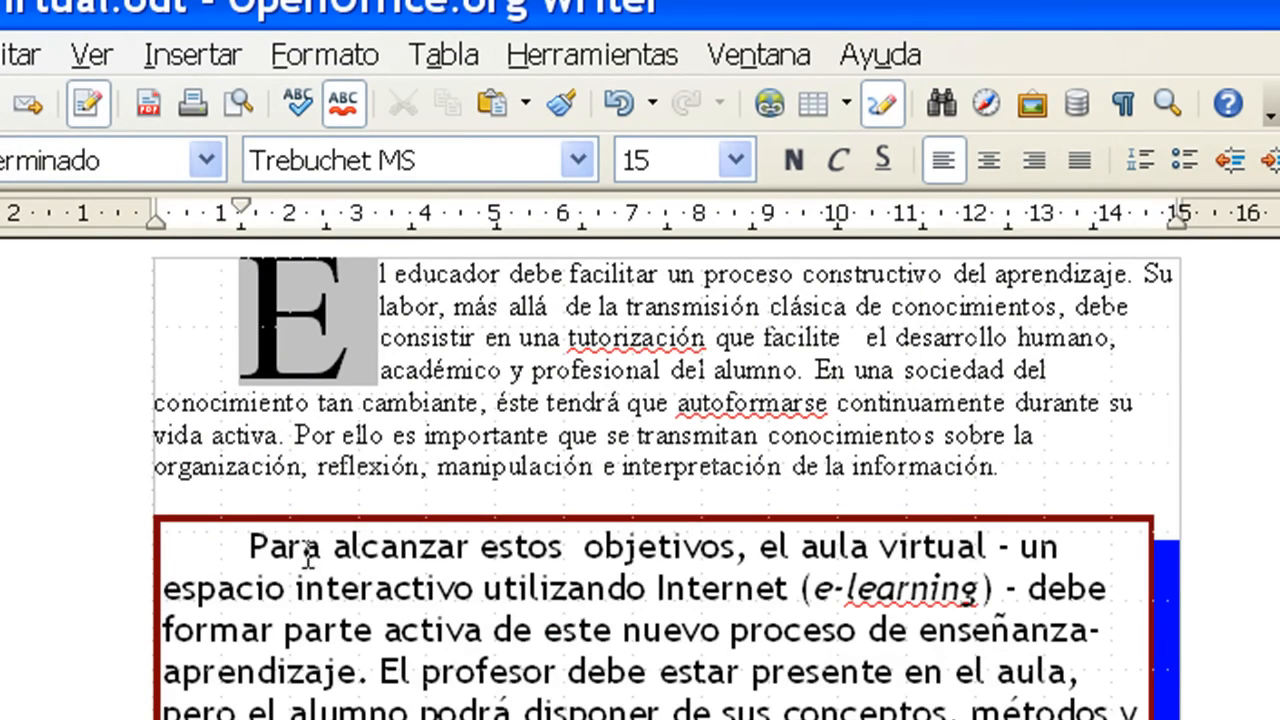
Step: Justify the text of the bordered paragraph
drag(248, 546, 804, 715)
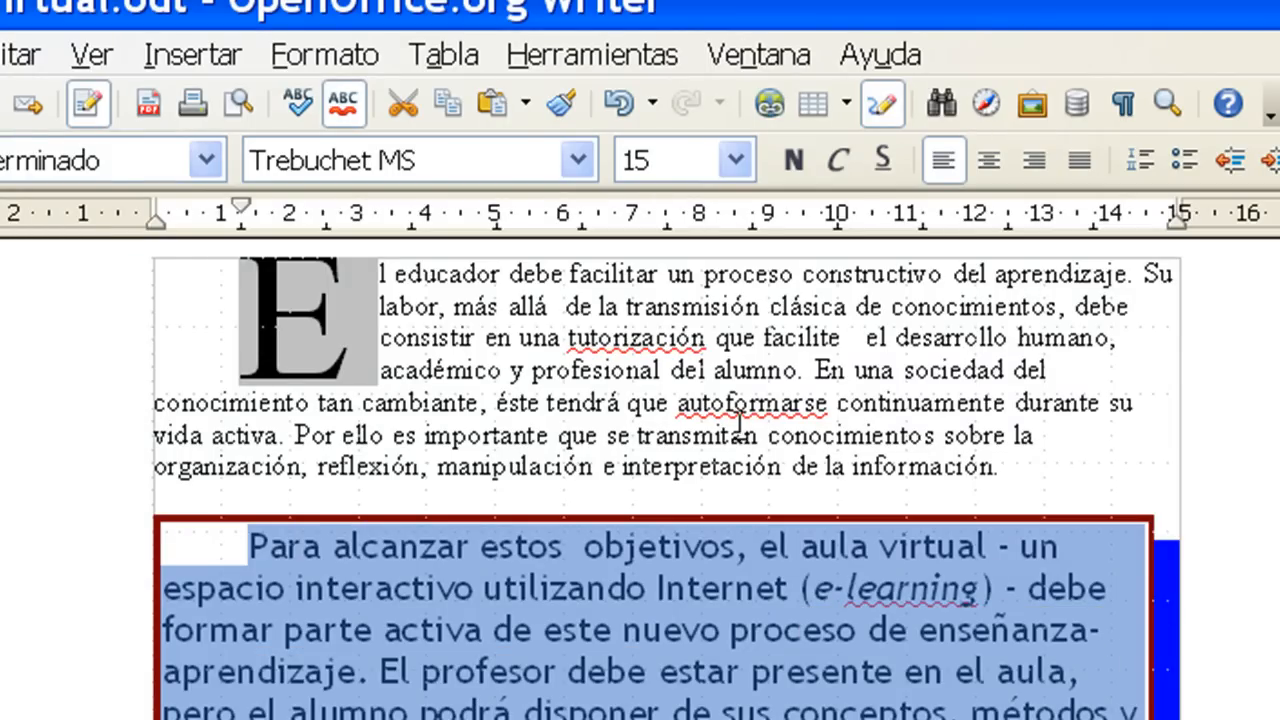
click(1080, 162)
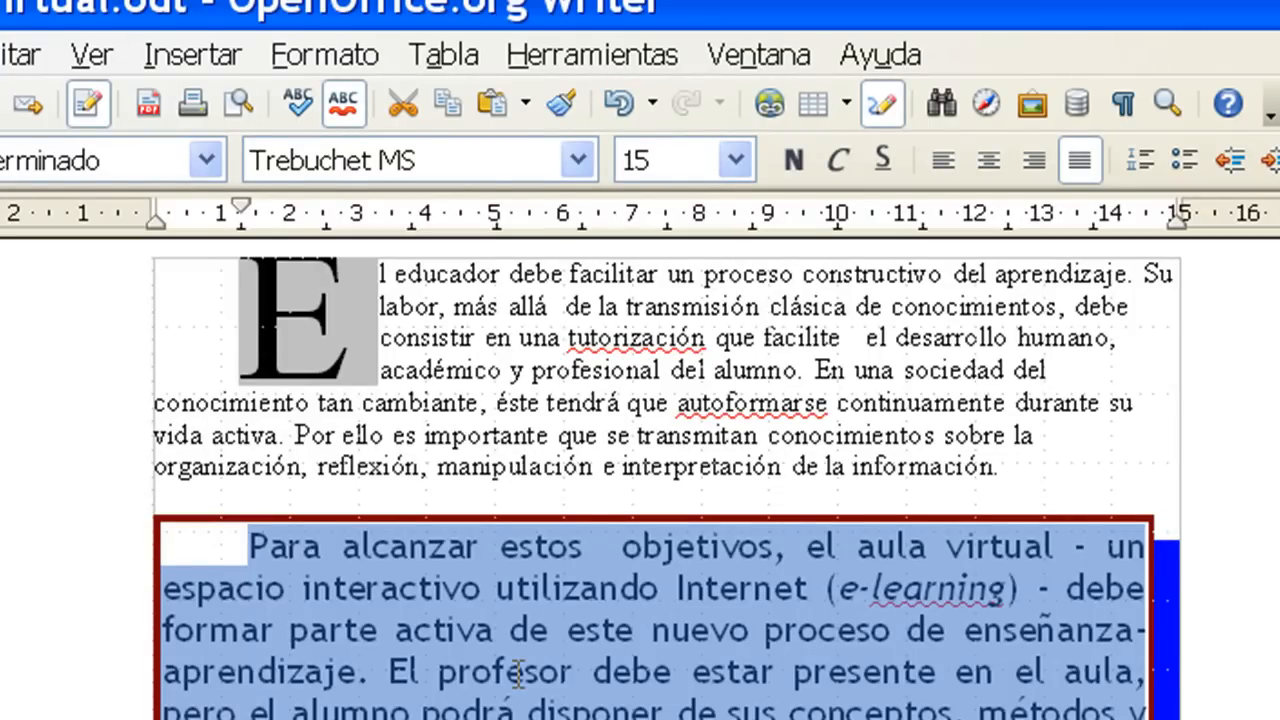
click(346, 628)
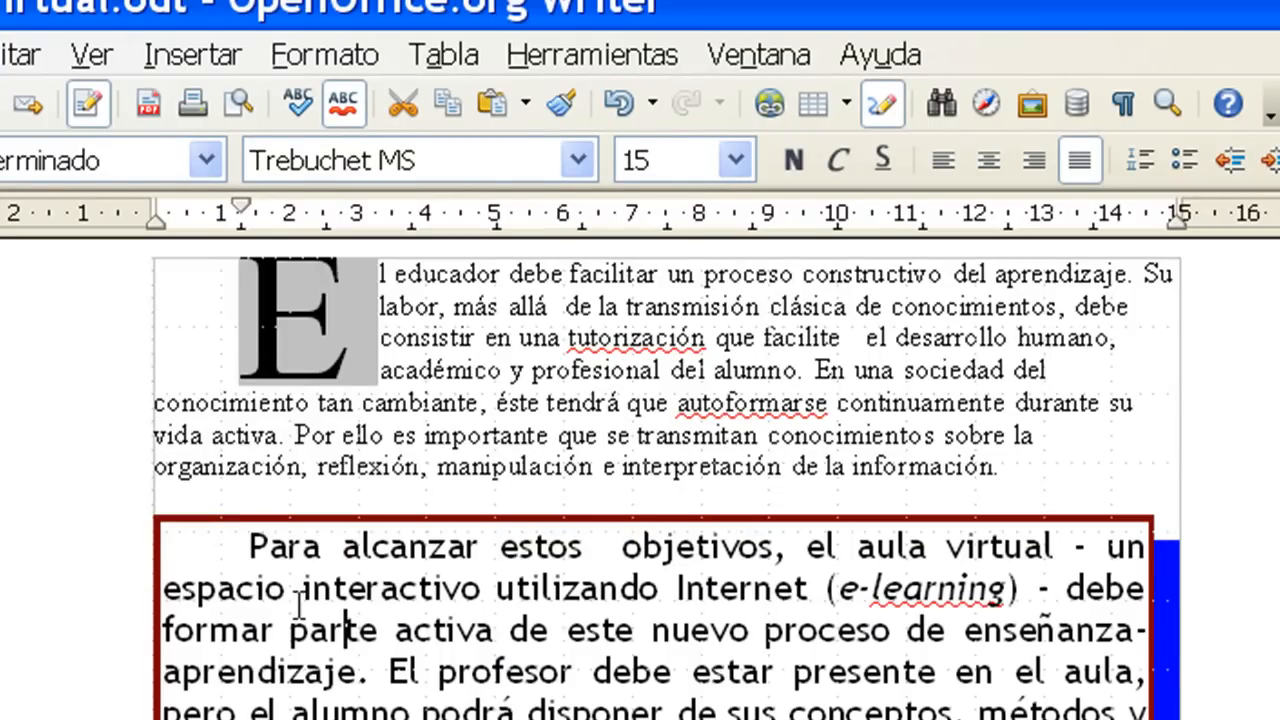
Step: Select the whole bordered paragraph again and fill its background with pale yellow
drag(249, 540, 640, 719)
scroll(640, 480, up, 6)
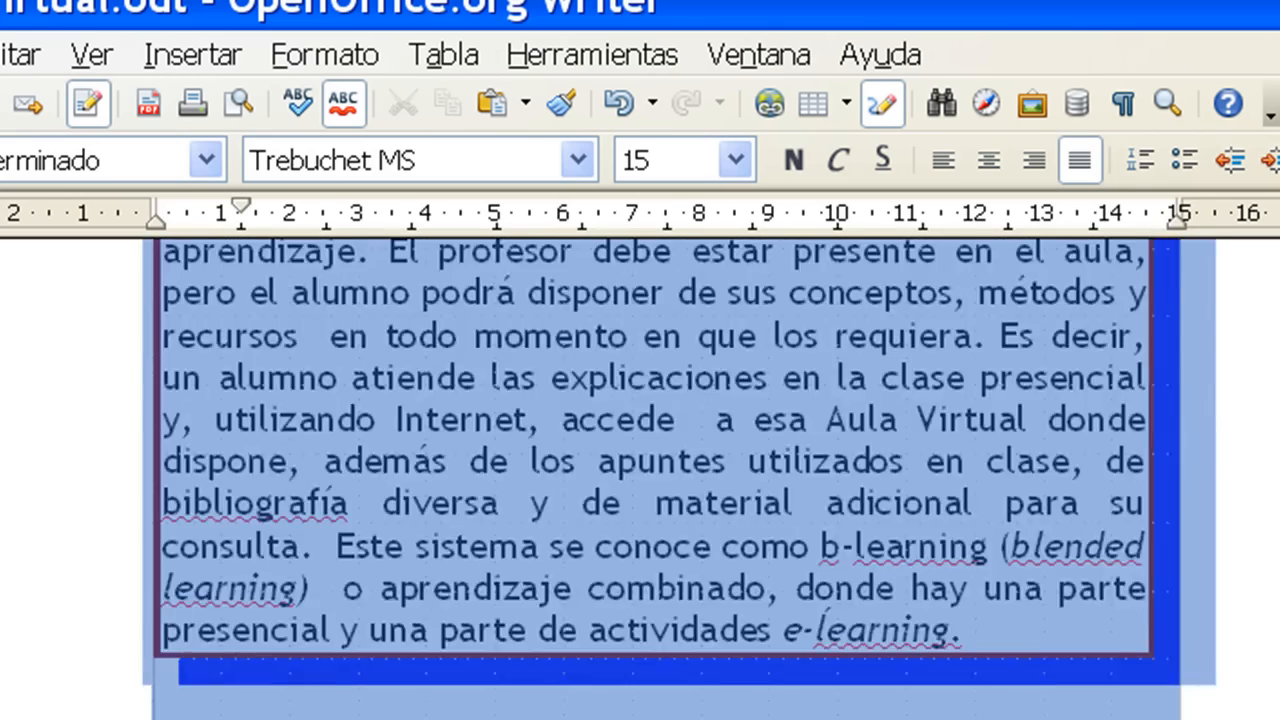
click(249, 402)
drag(250, 719, 112, 390)
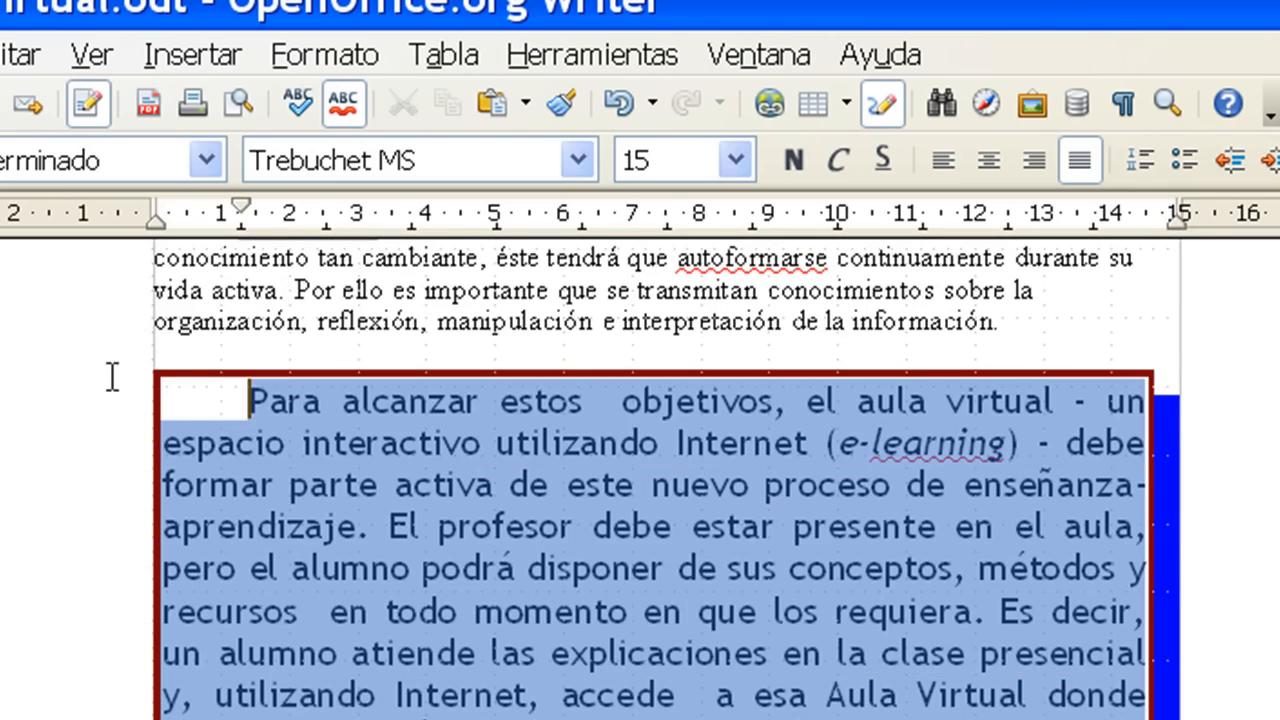
click(325, 55)
click(403, 190)
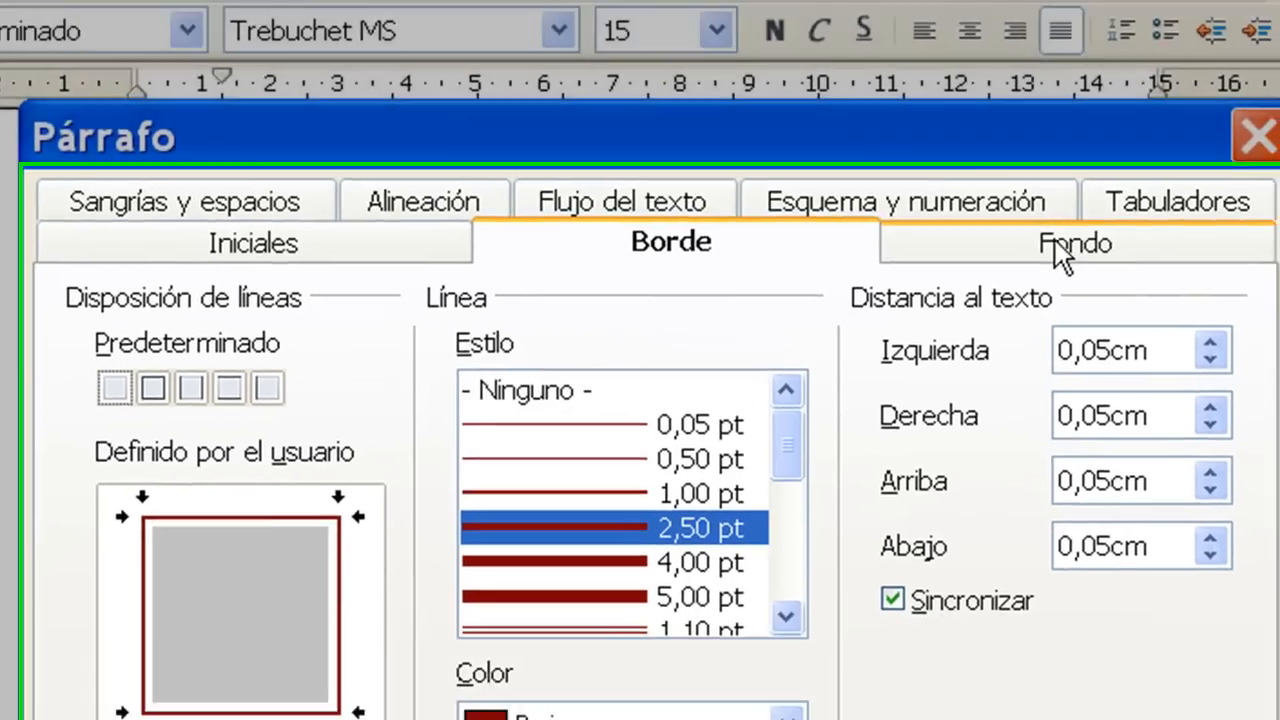
click(1058, 247)
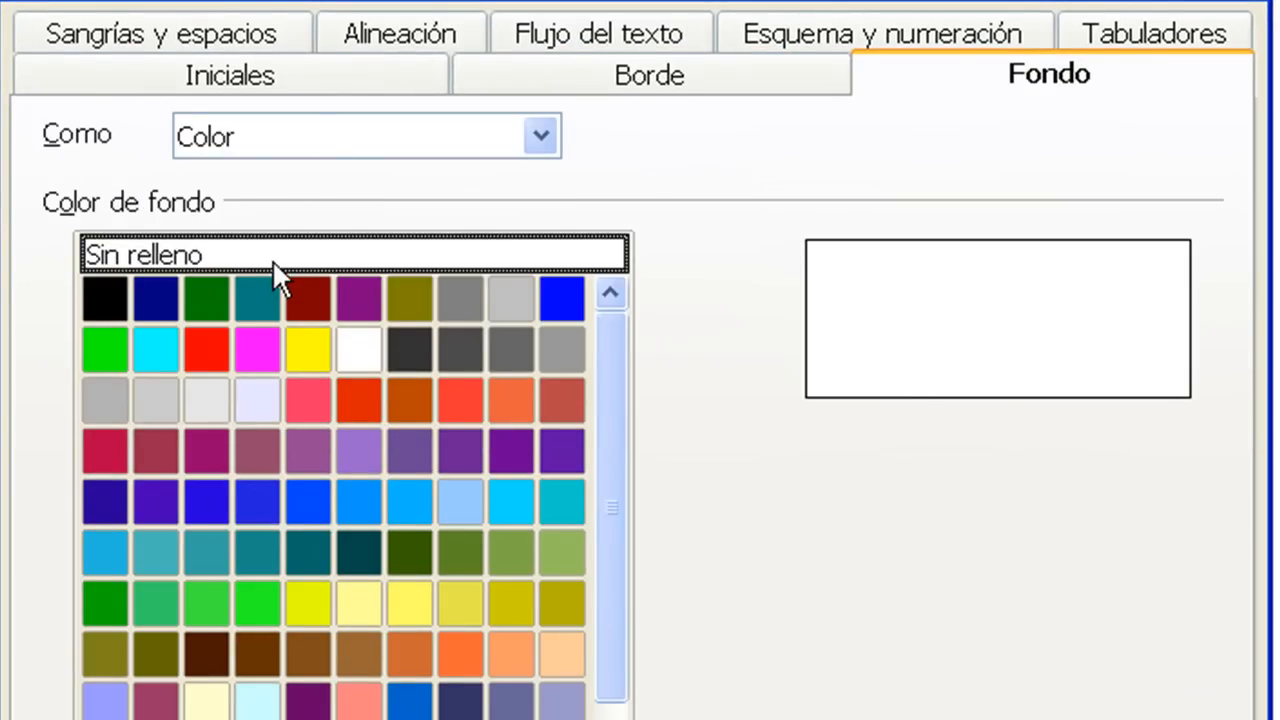
click(363, 603)
key(Return)
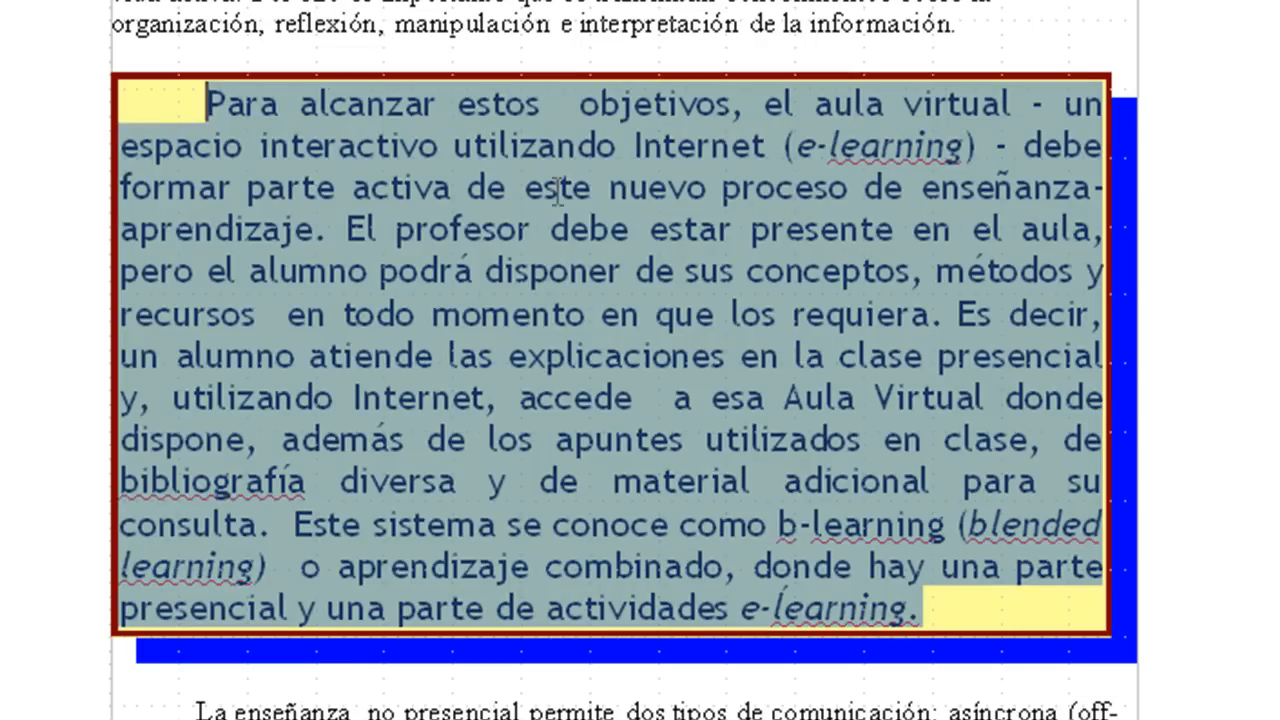
Step: Switch the selected paragraph's background from colour to an image, using the file importante from the curso software libre folder
key(alt+f)
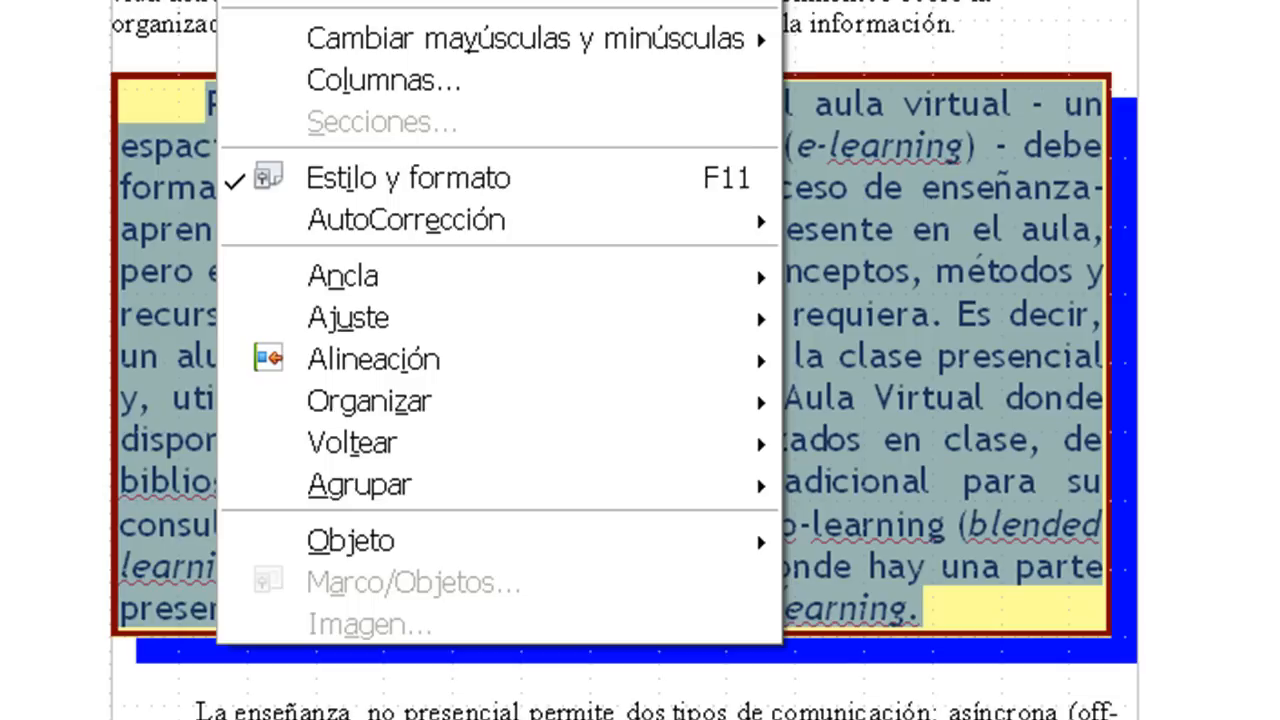
key(p)
click(443, 140)
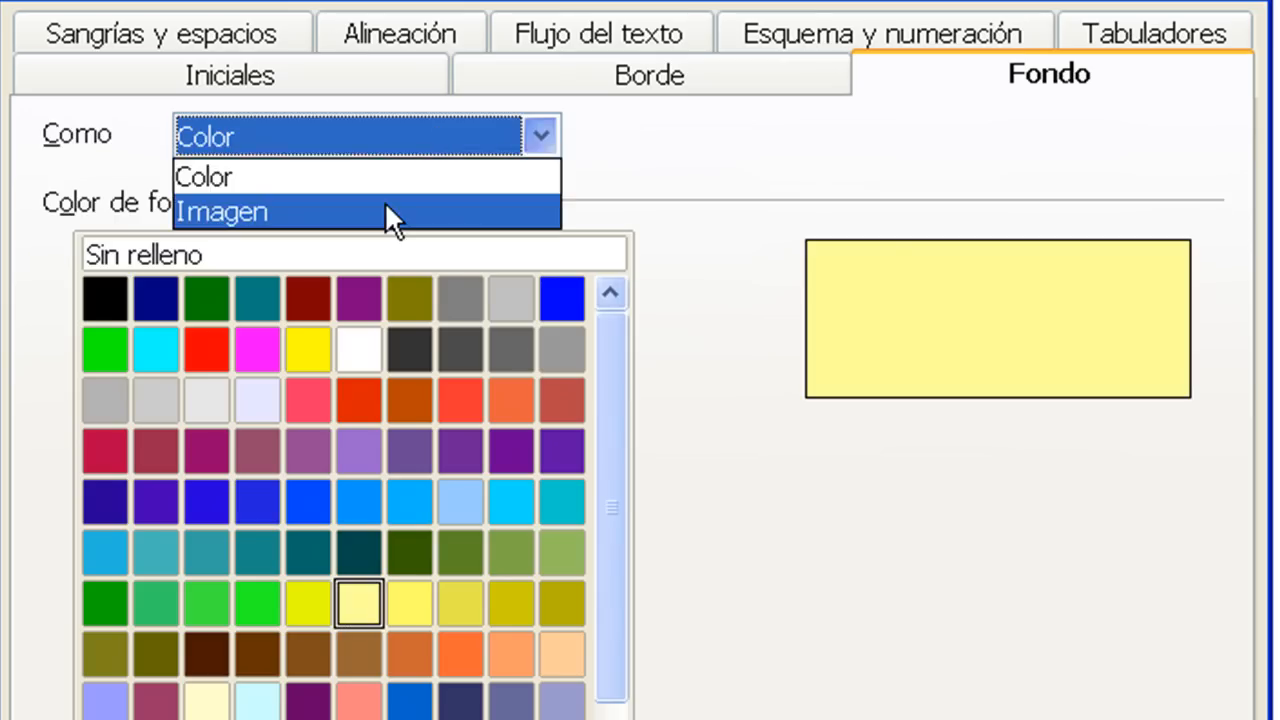
click(386, 210)
click(284, 279)
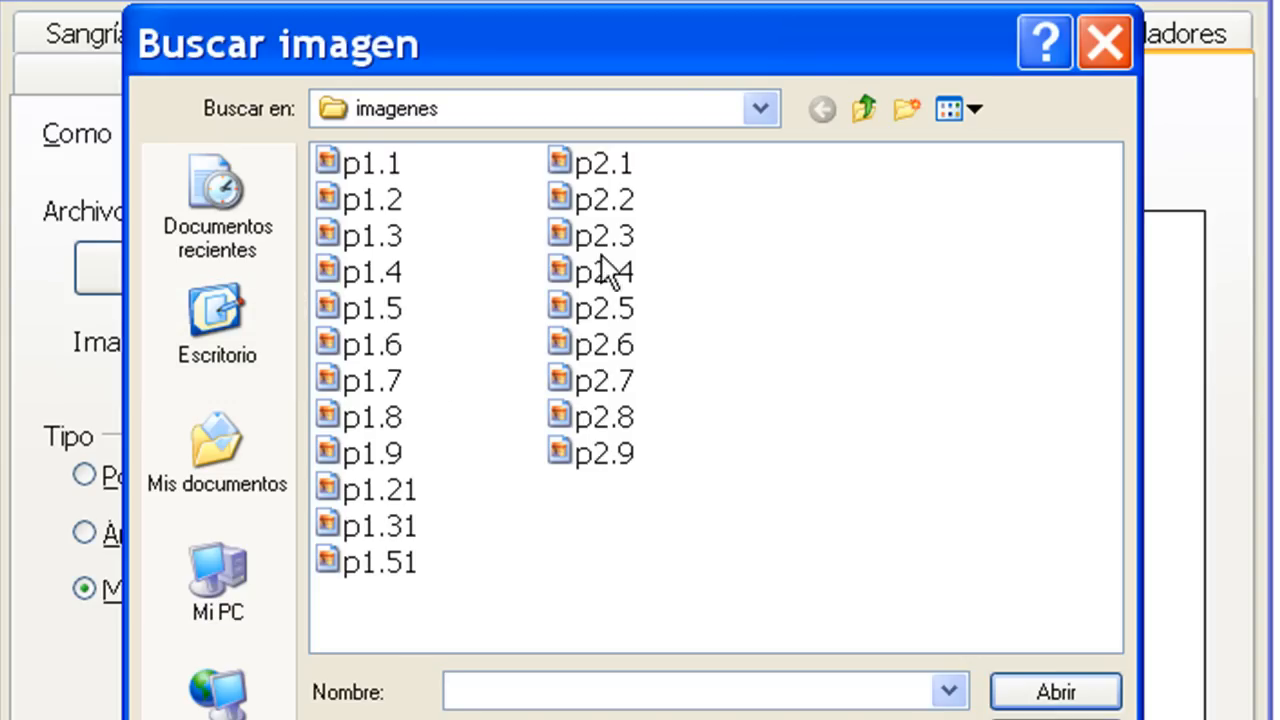
click(857, 110)
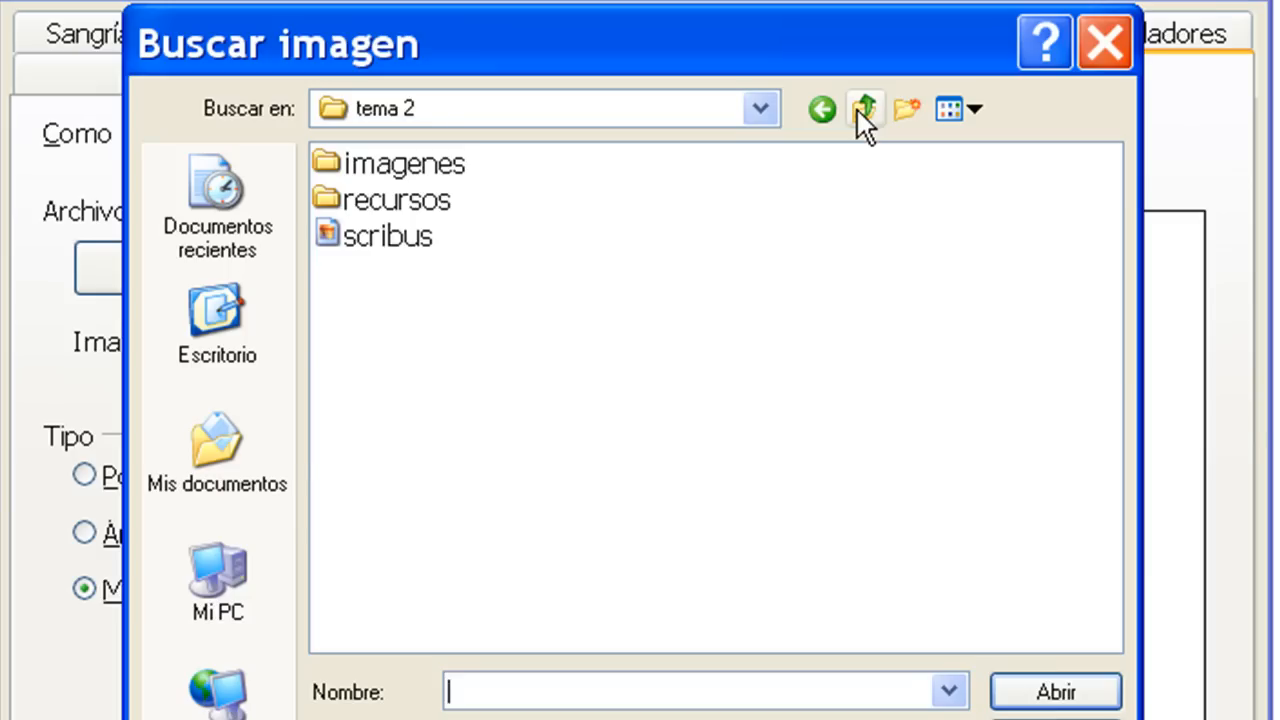
click(857, 110)
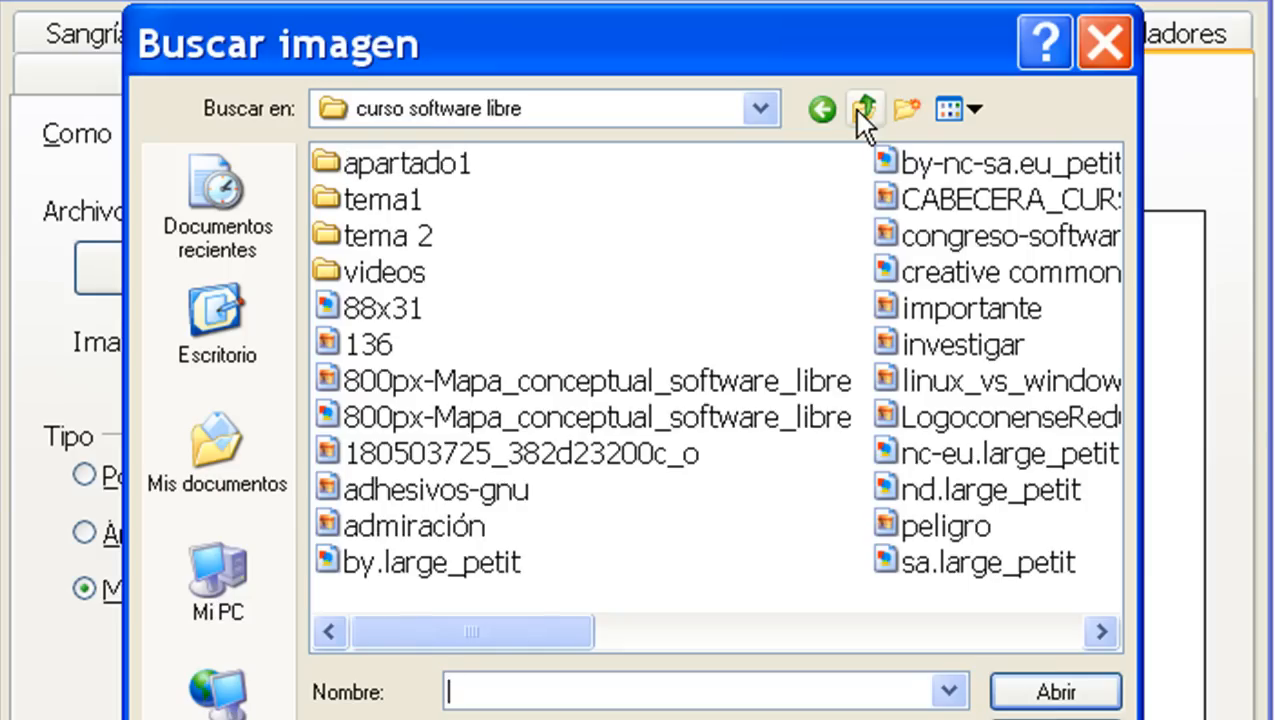
click(933, 310)
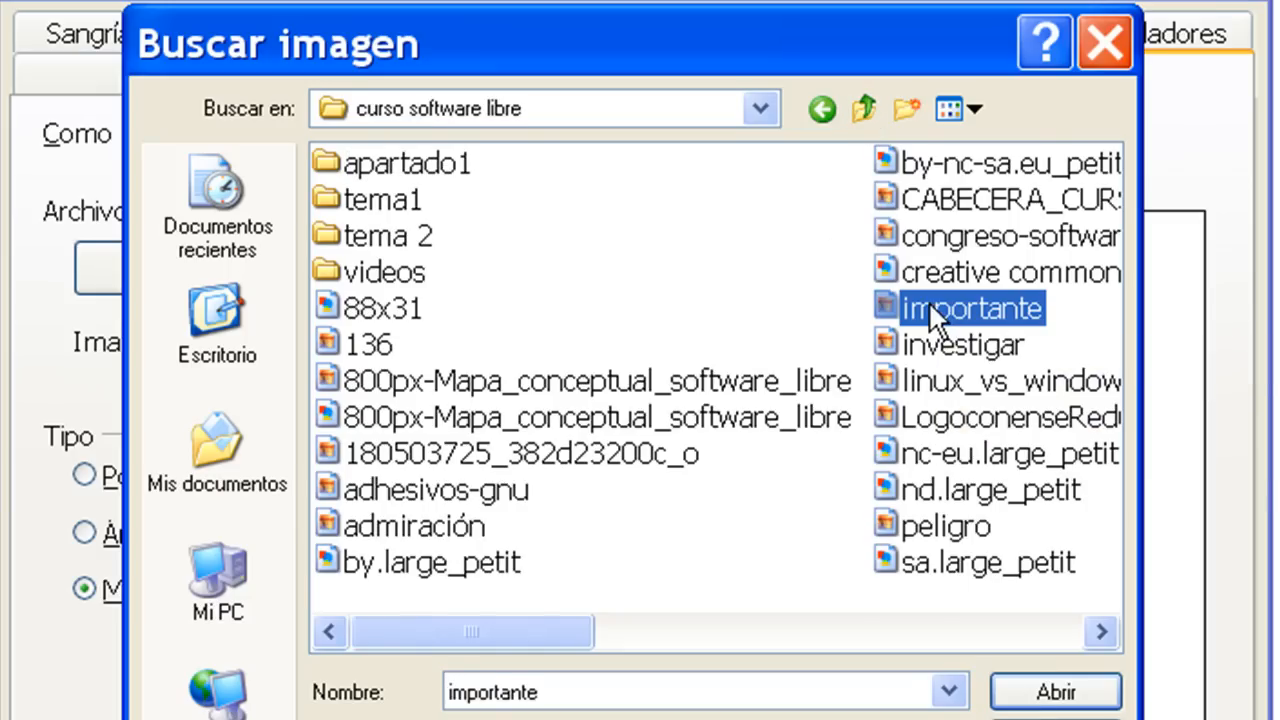
click(1002, 690)
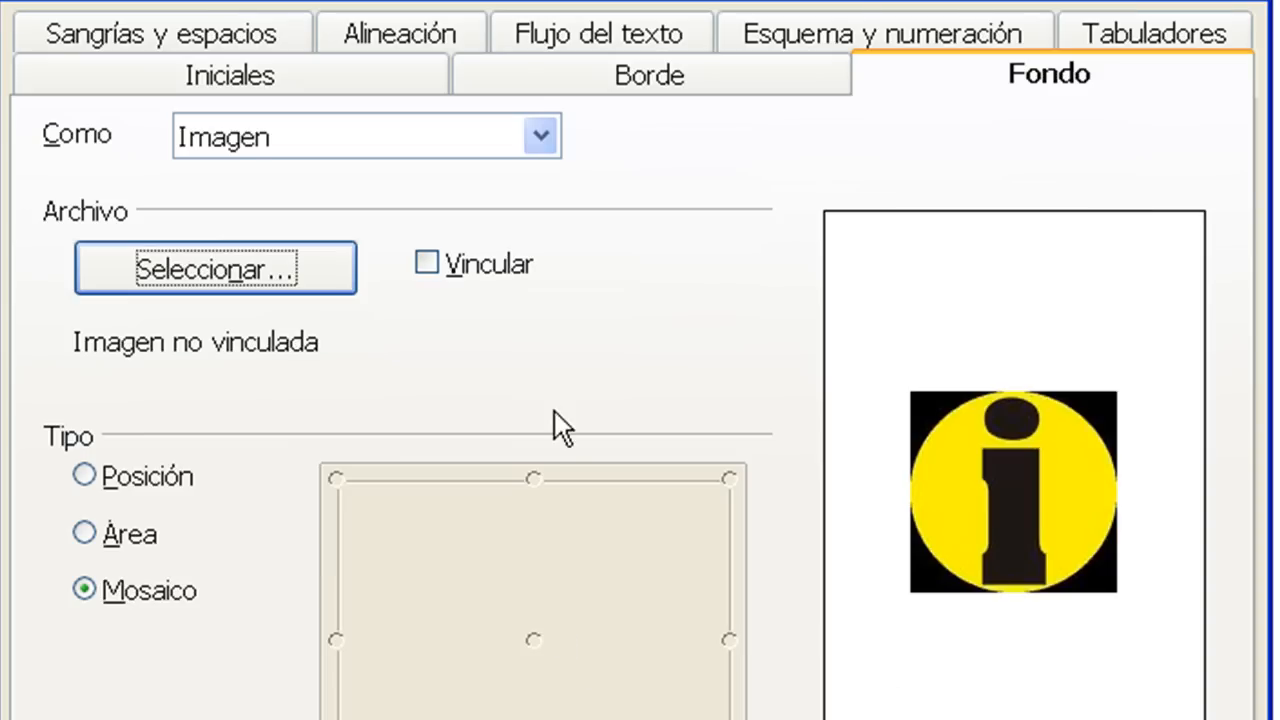
Step: Set the background image to Posición type anchored at the paragraph's top-right corner, and apply the settings
click(168, 394)
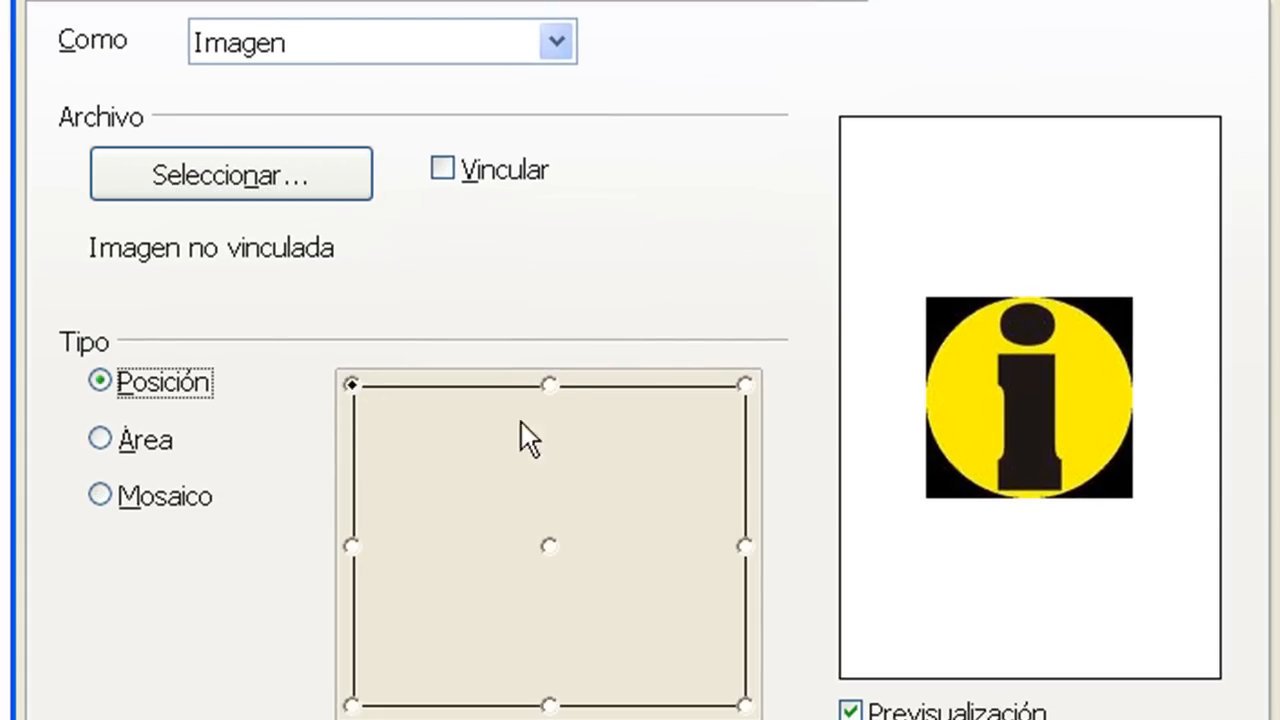
click(550, 386)
click(549, 548)
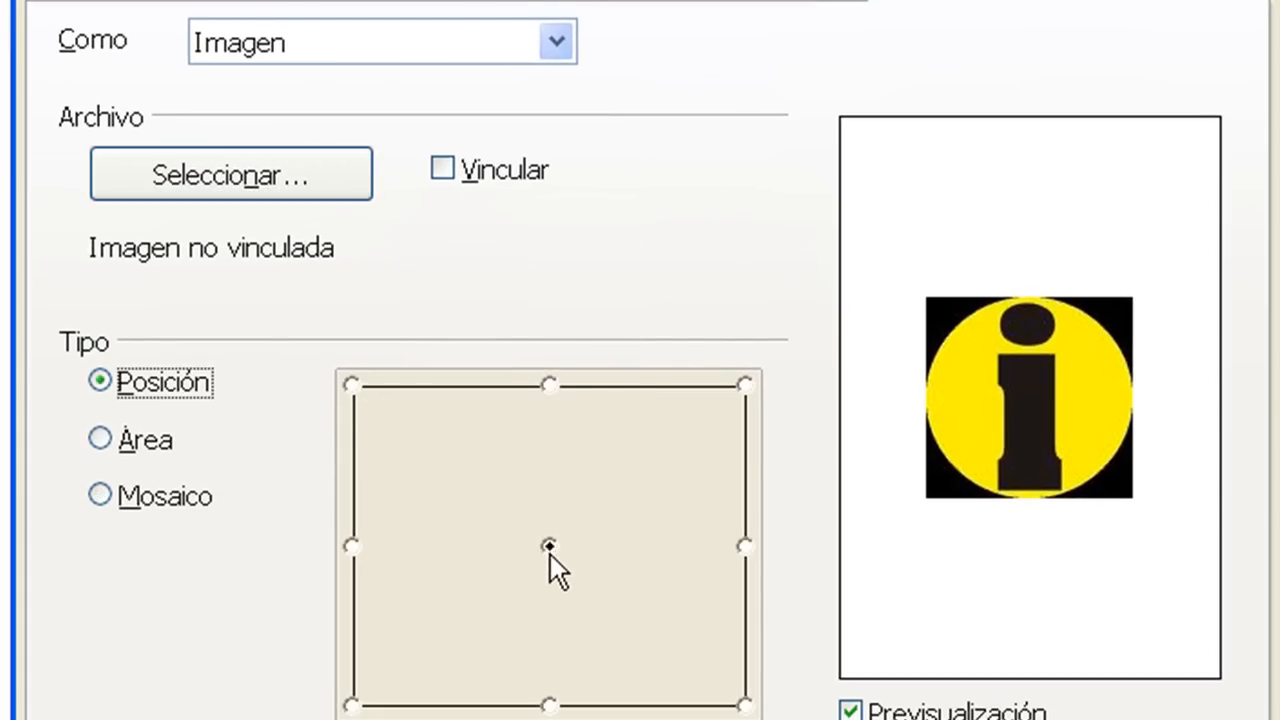
click(745, 386)
key(Return)
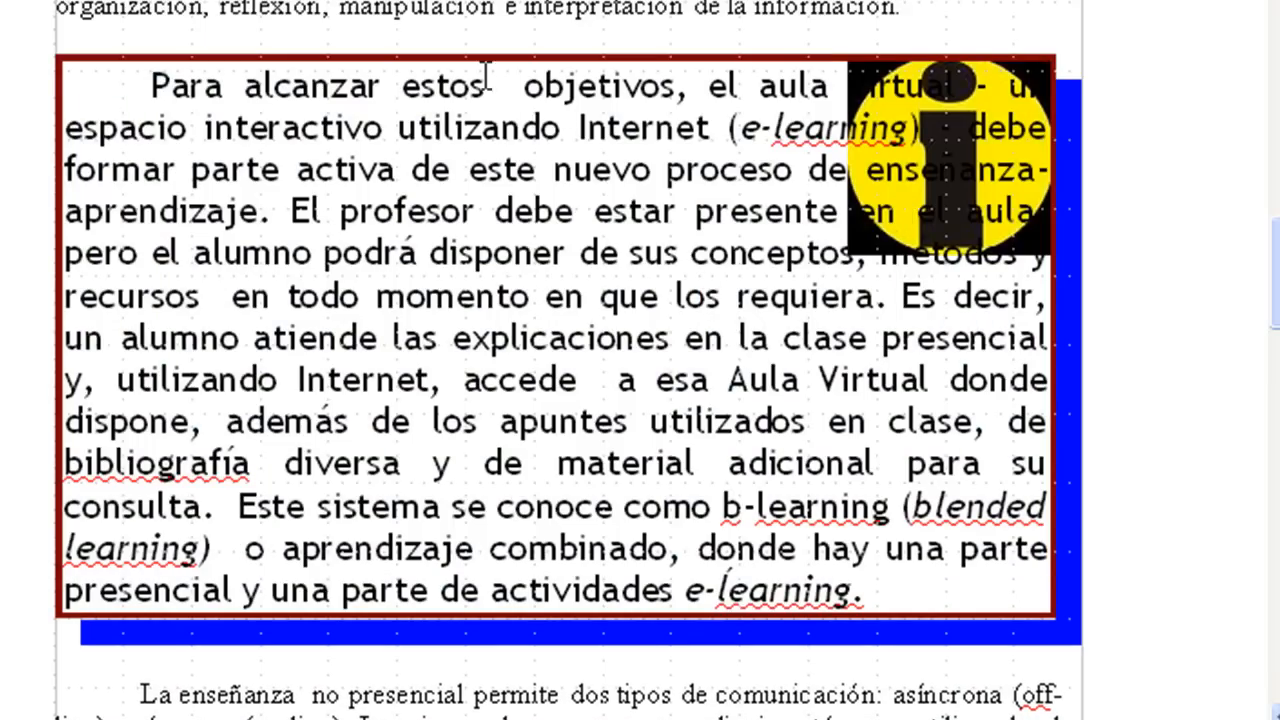
Step: Replace the bordered paragraph's background image with the solid colour Amarillo 2, and deselect the text
drag(150, 82, 1109, 586)
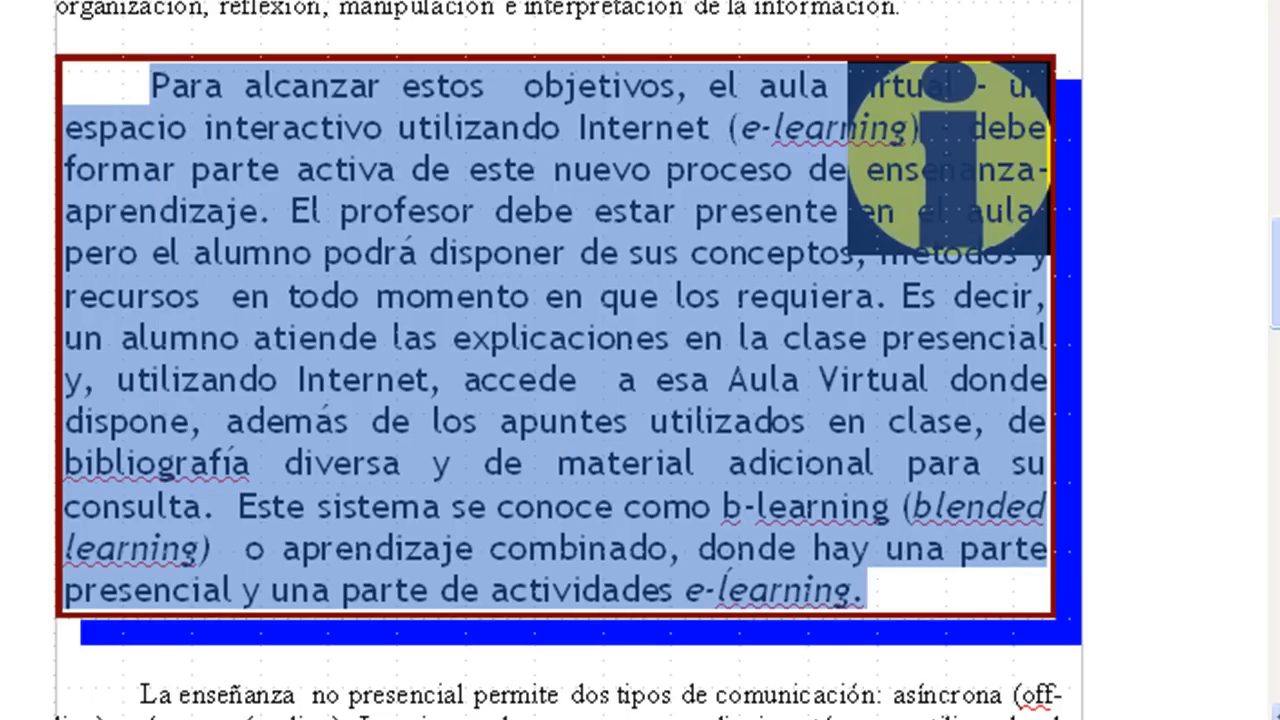
right_click(161, 625)
click(300, 152)
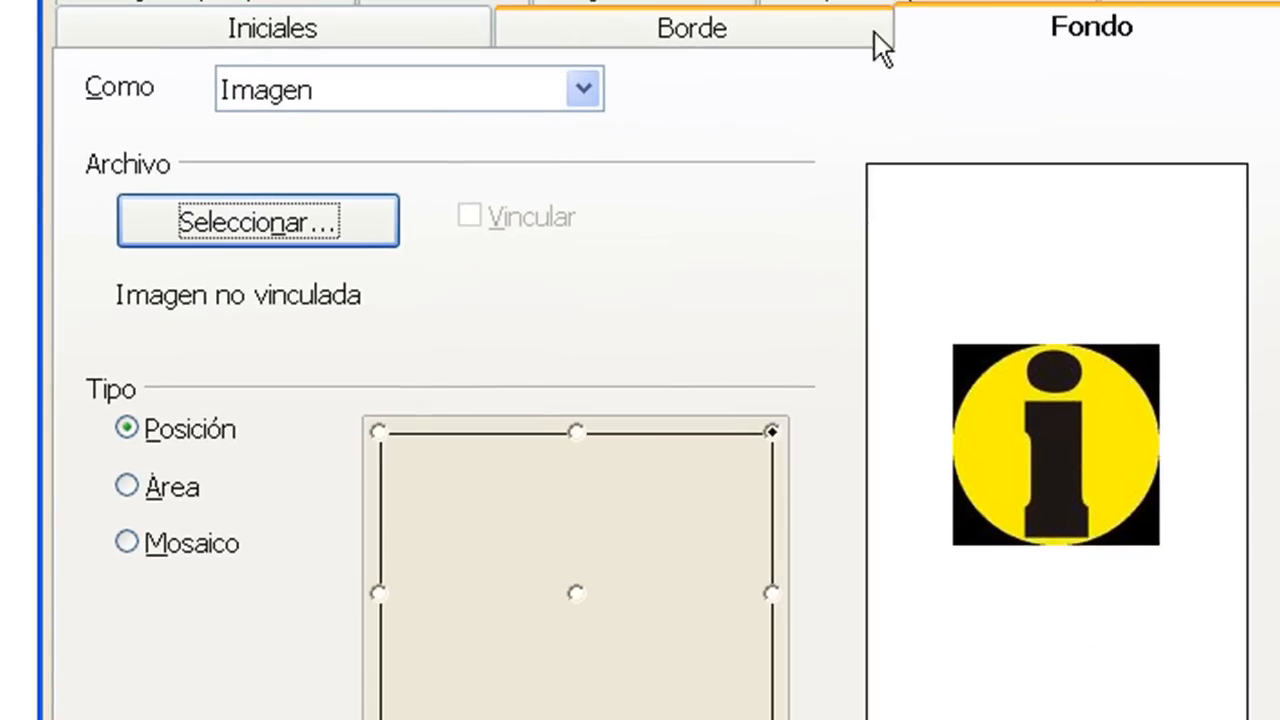
click(276, 95)
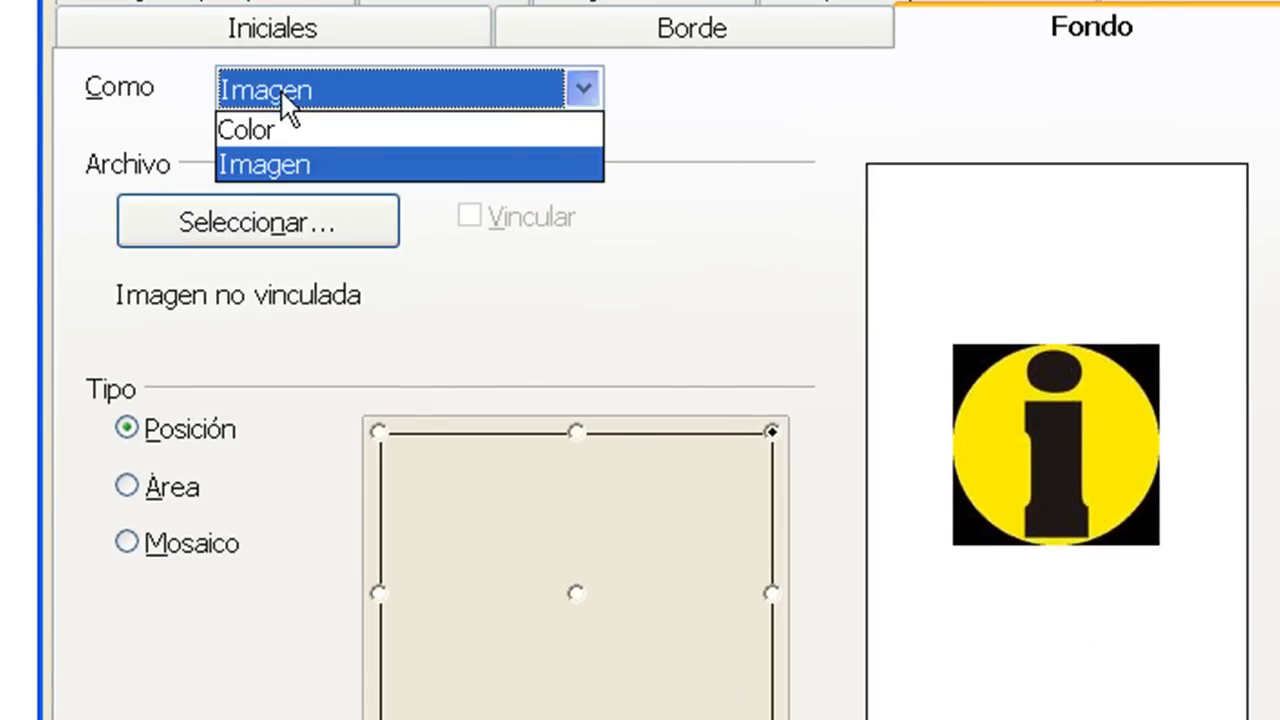
click(298, 130)
click(401, 555)
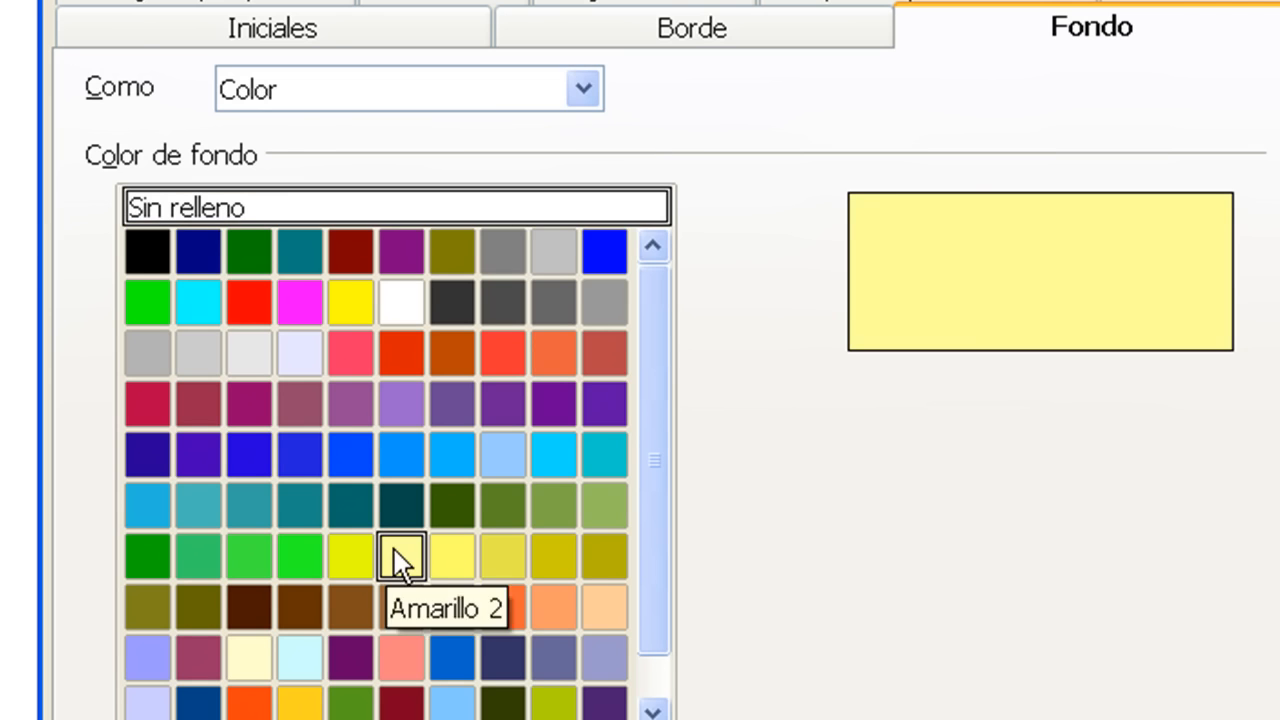
key(Return)
click(1128, 409)
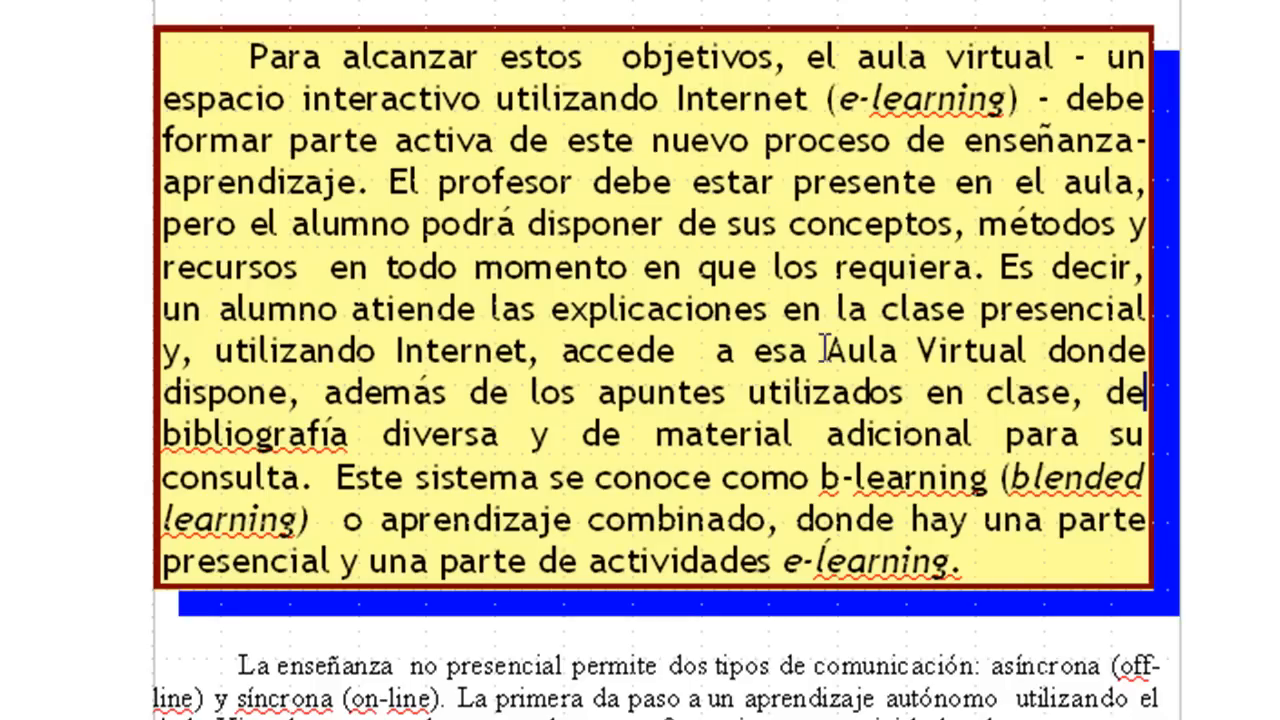
Step: Copy the formatting of the bordered paragraph with the Format Paintbrush onto the whole paragraph starting "En el primer modelo"
drag(180, 35, 1133, 563)
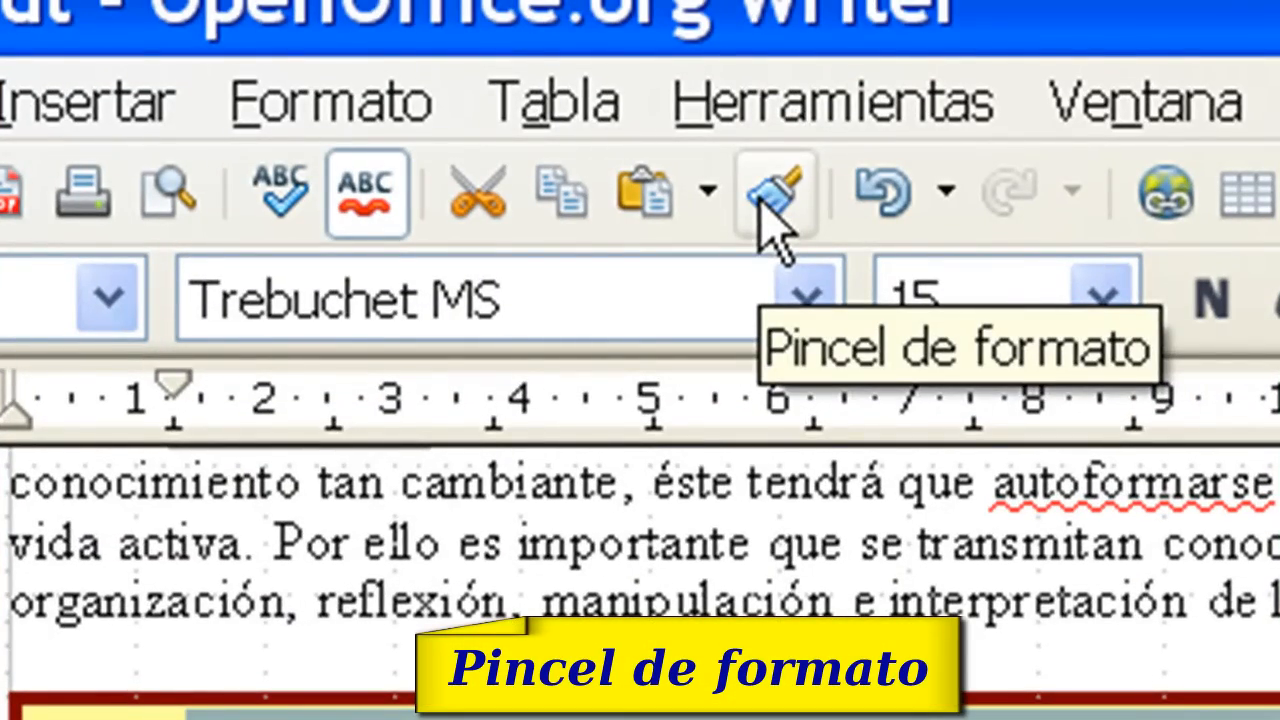
click(770, 200)
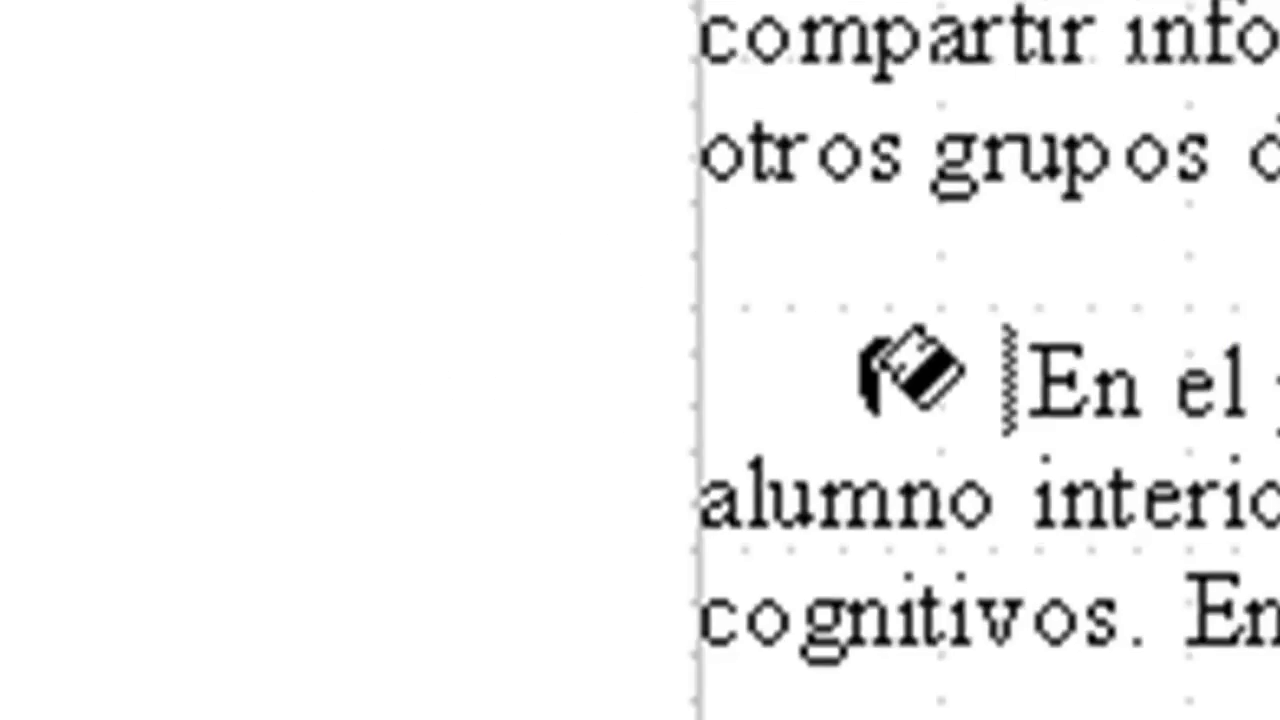
mouse_move(222, 200)
mouse_down()
mouse_move(580, 252)
mouse_move(934, 246)
mouse_up()
drag(1120, 293, 1137, 300)
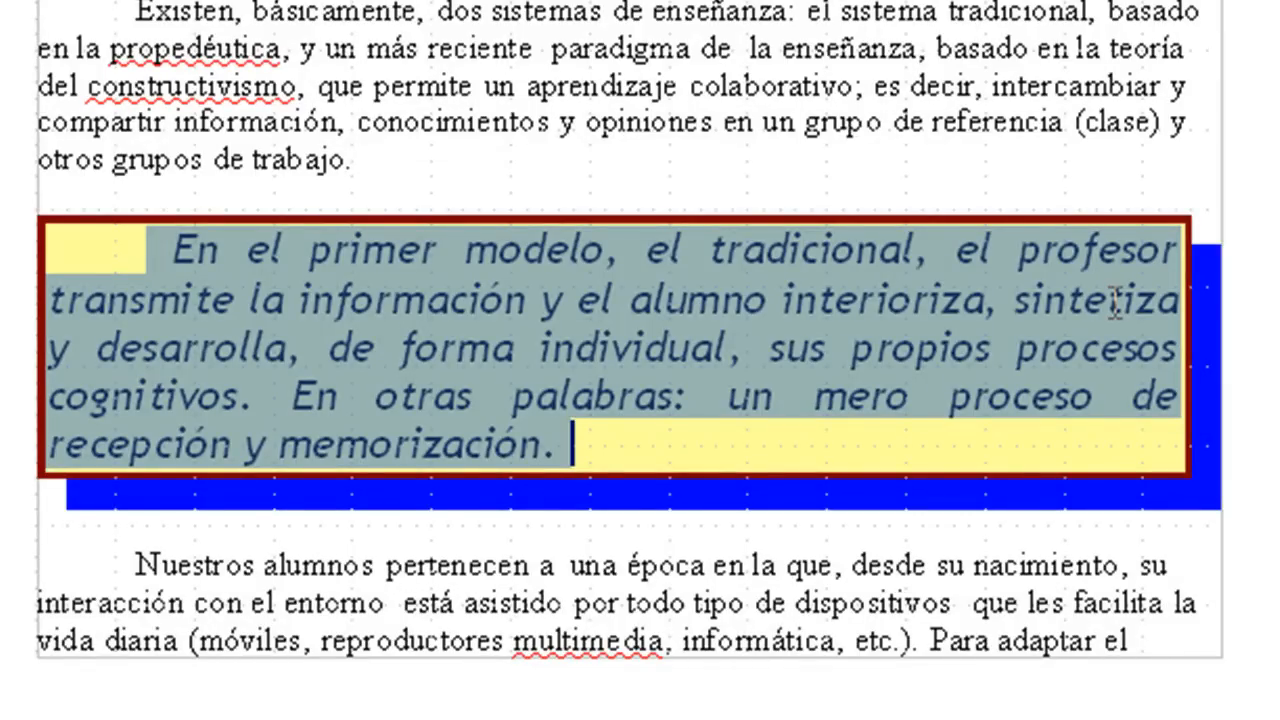
Step: Look through the document to compare the format of the "En el primer modelo" paragraph with the original bordered one
scroll(1051, 277, up, 6)
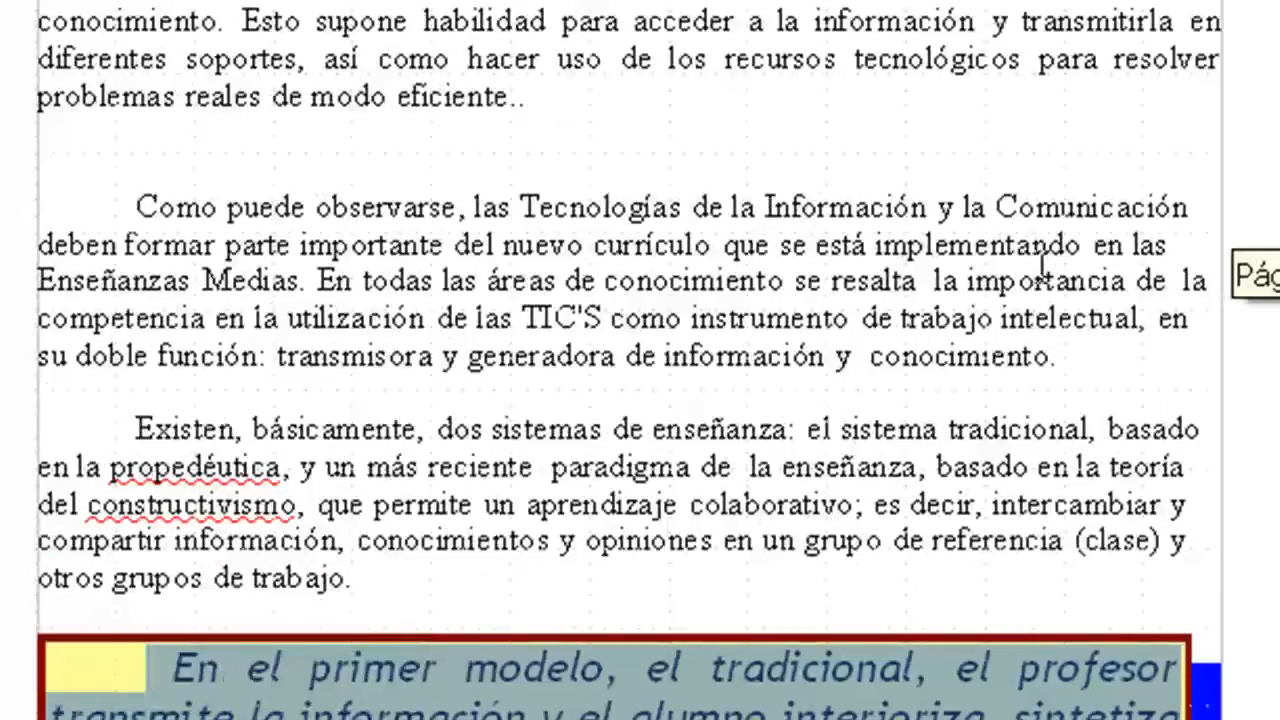
scroll(949, 257, down, 9)
scroll(1027, 263, up, 5)
scroll(1023, 263, down, 3)
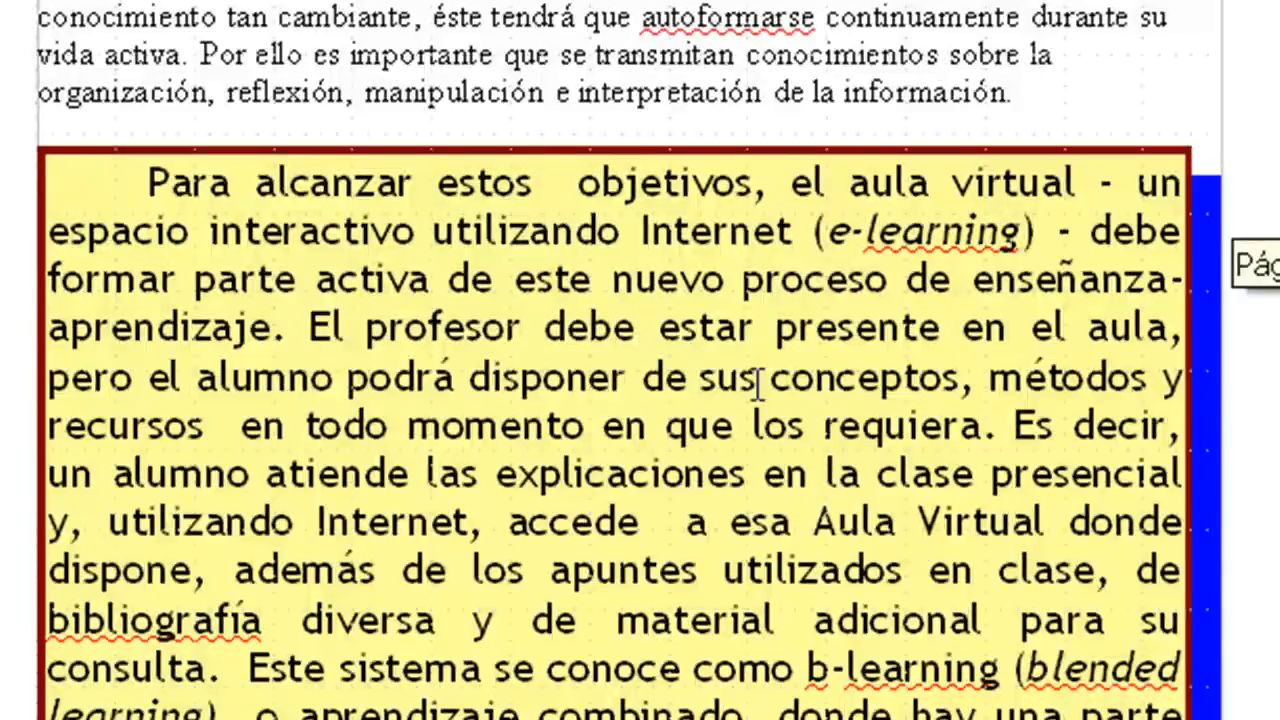
scroll(951, 320, up, 3)
scroll(740, 335, down, 5)
scroll(991, 277, up, 4)
click(1101, 247)
scroll(1068, 250, down, 8)
scroll(1068, 250, up, 4)
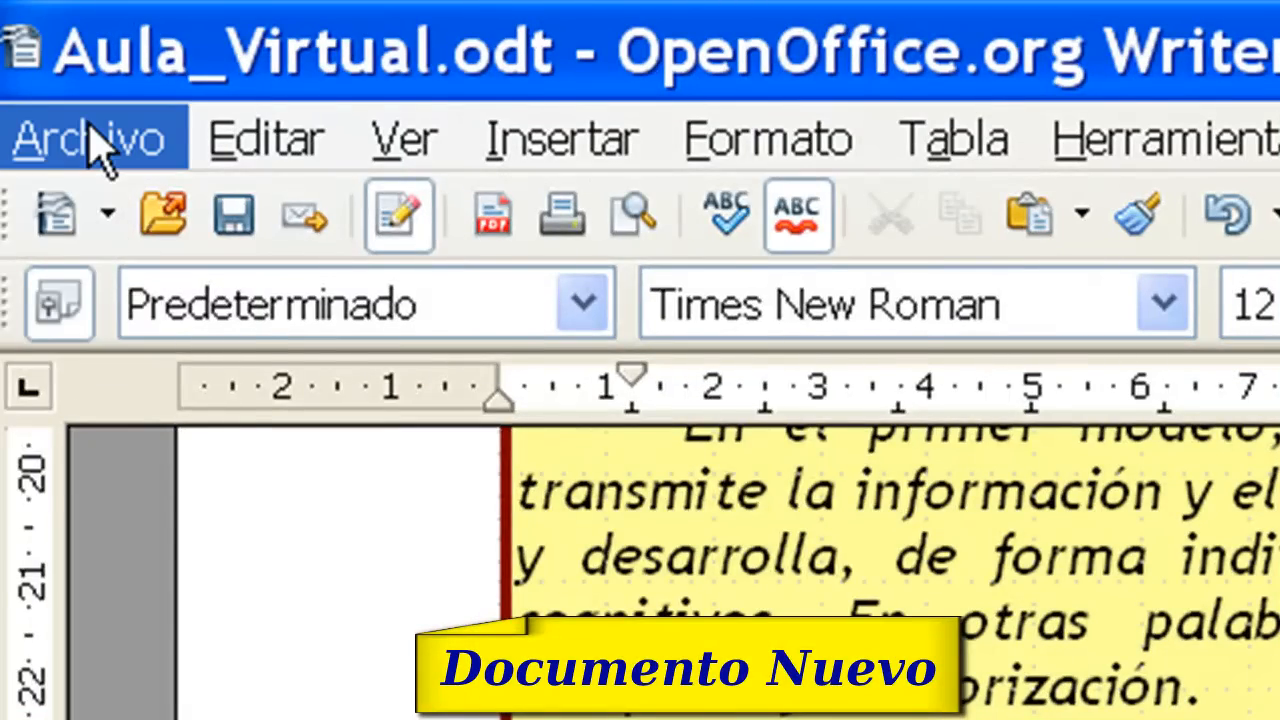
Step: Create a new blank text document
click(92, 143)
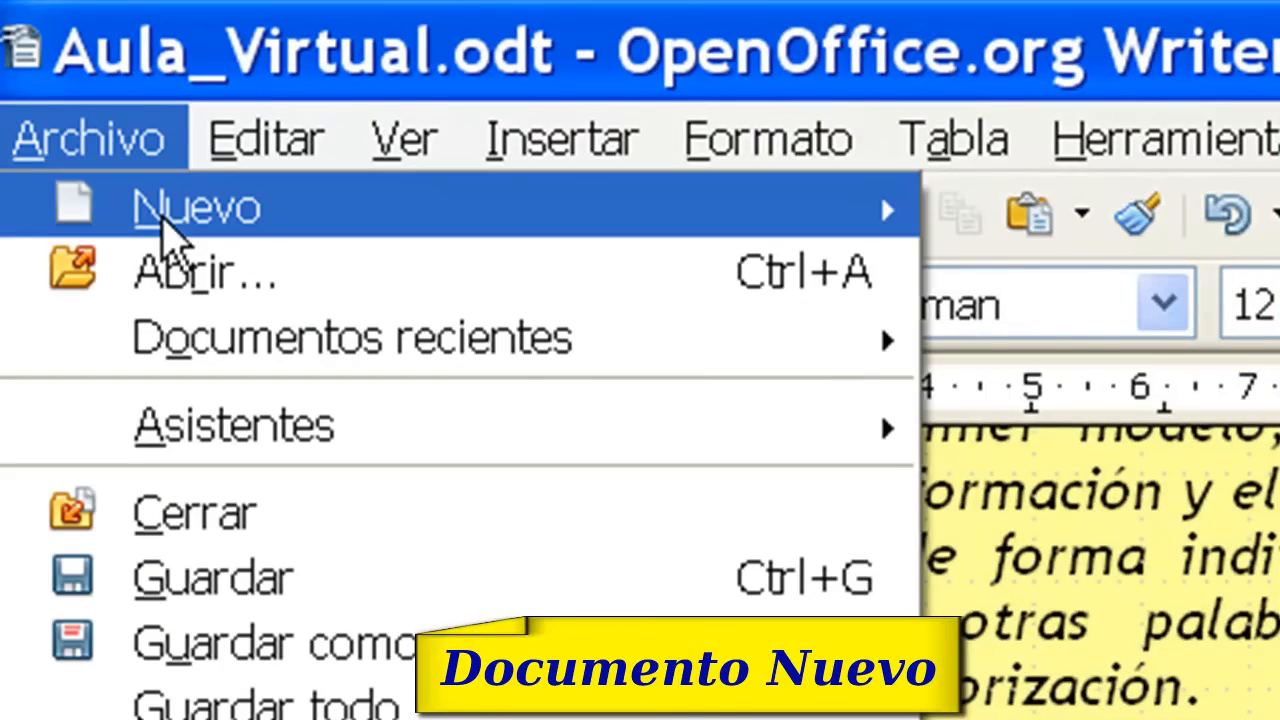
mouse_move(160, 210)
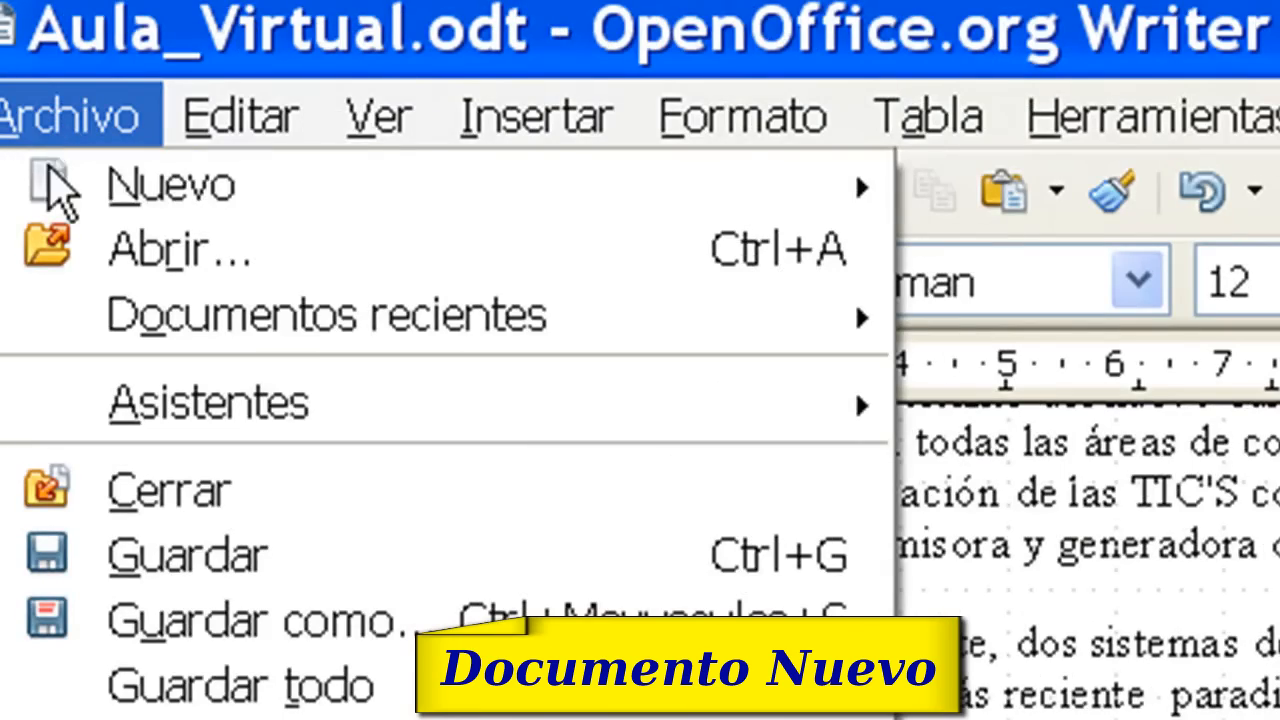
mouse_move(63, 182)
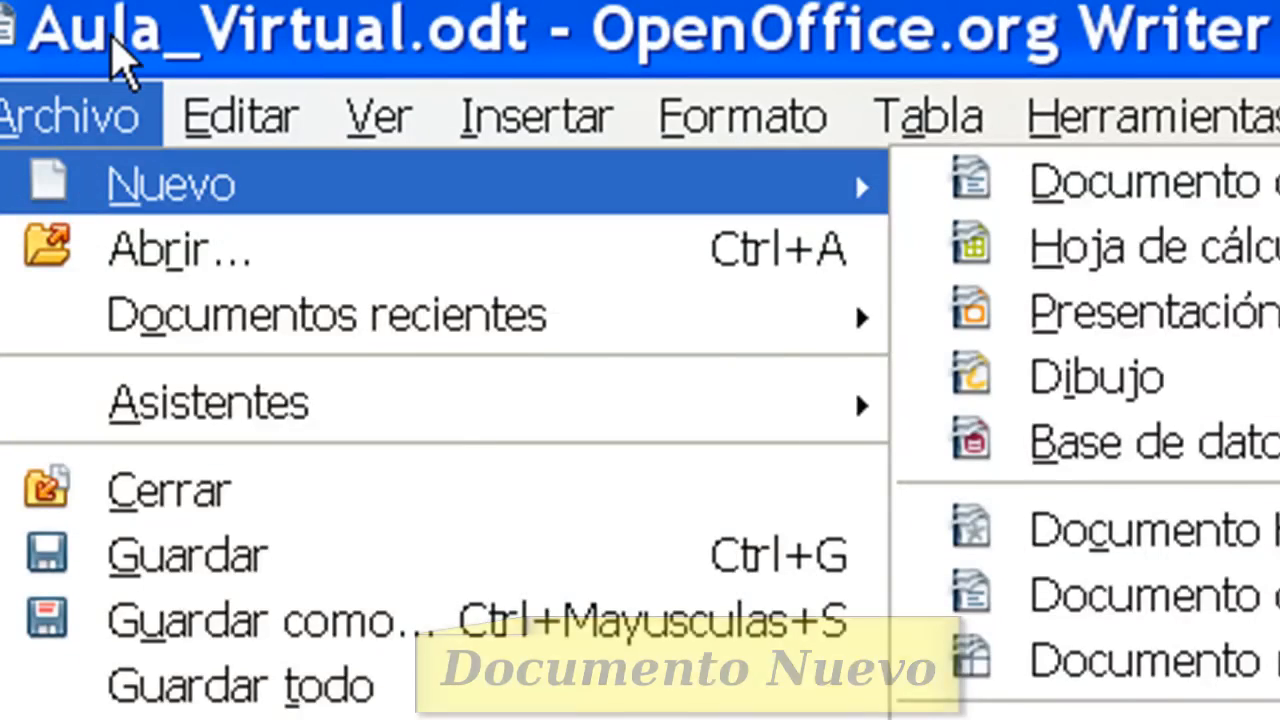
click(118, 118)
click(55, 200)
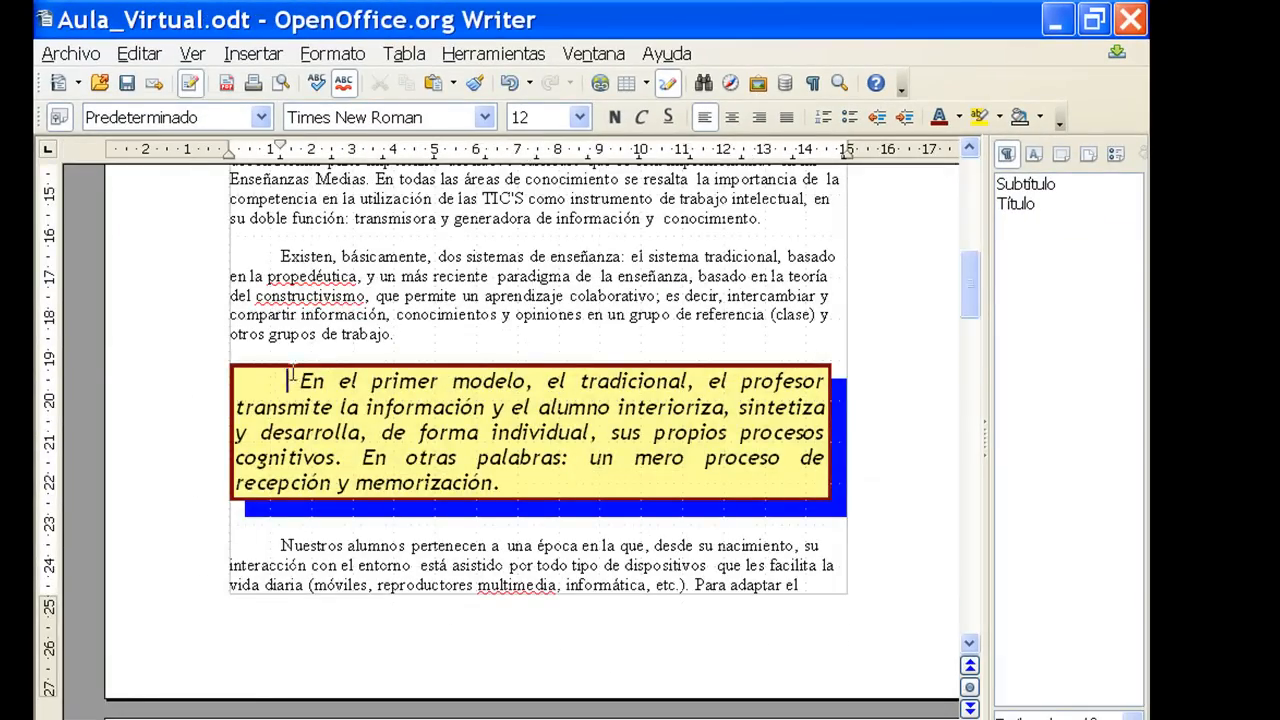
Step: Copy the whole "En el primer modelo" paragraph from Aula_Virtual.odt and switch to the Sin título 1 document
drag(283, 378, 956, 477)
key(ctrl+c)
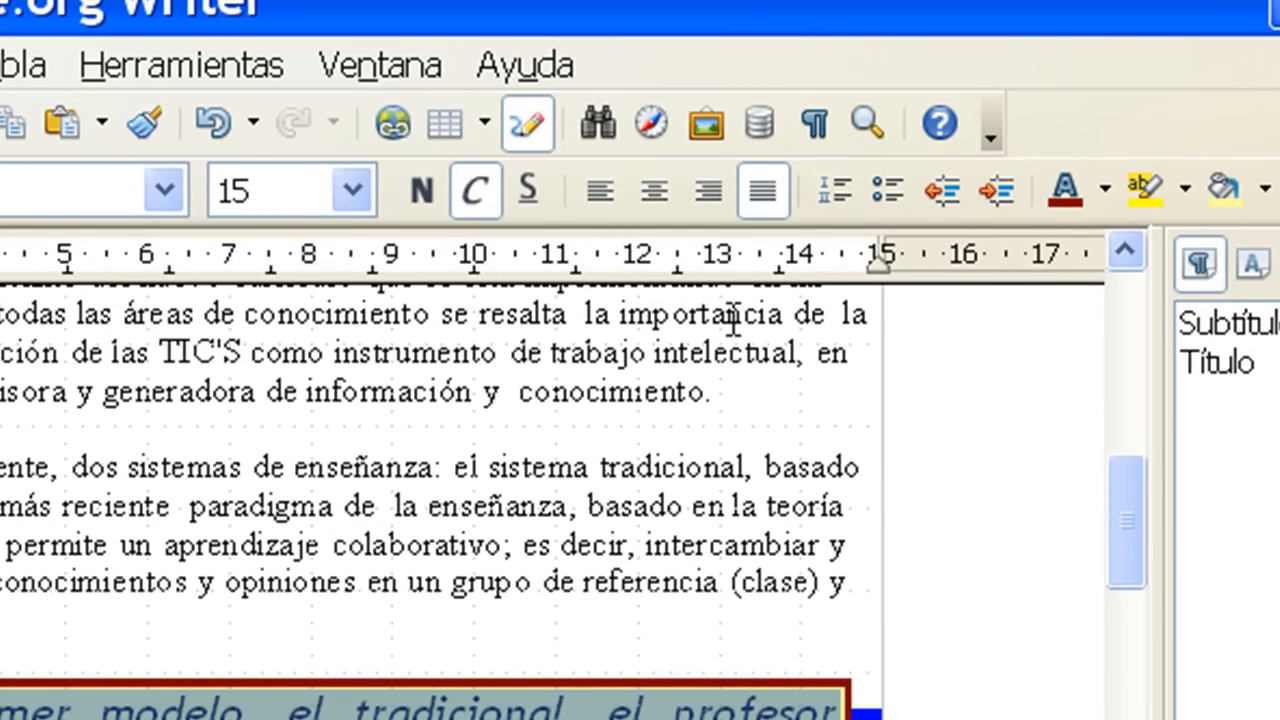
click(410, 57)
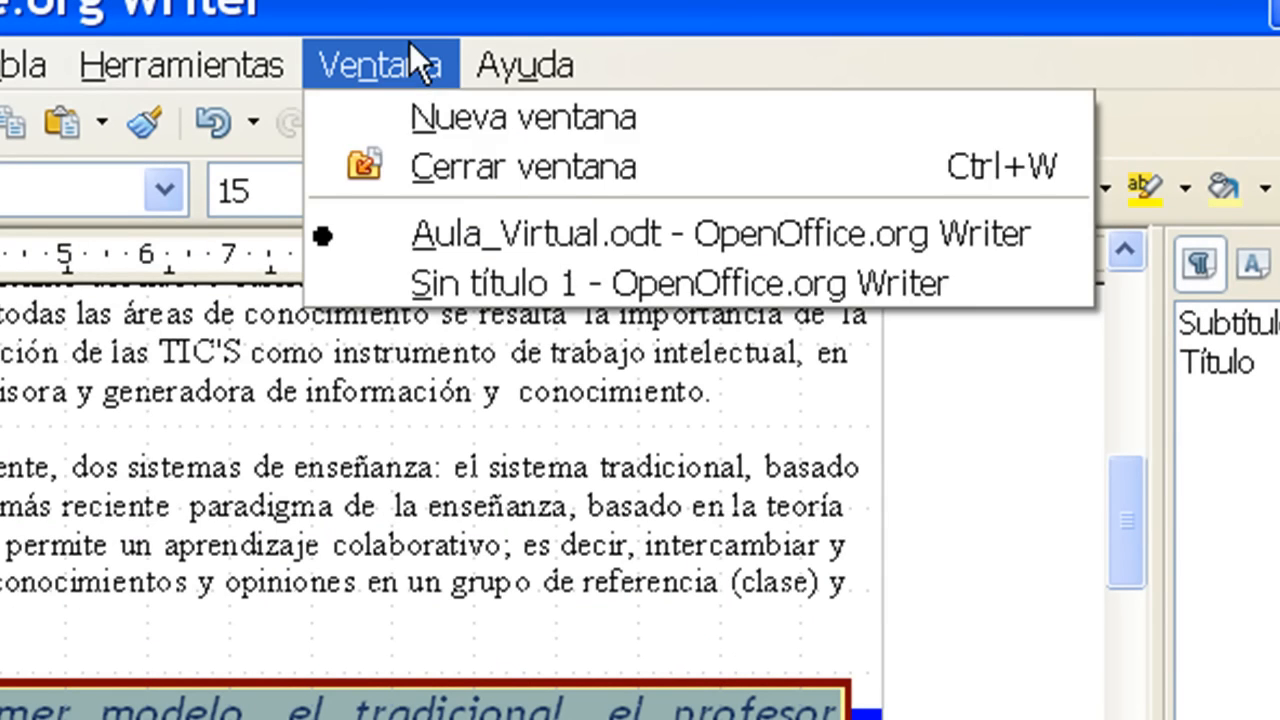
click(504, 285)
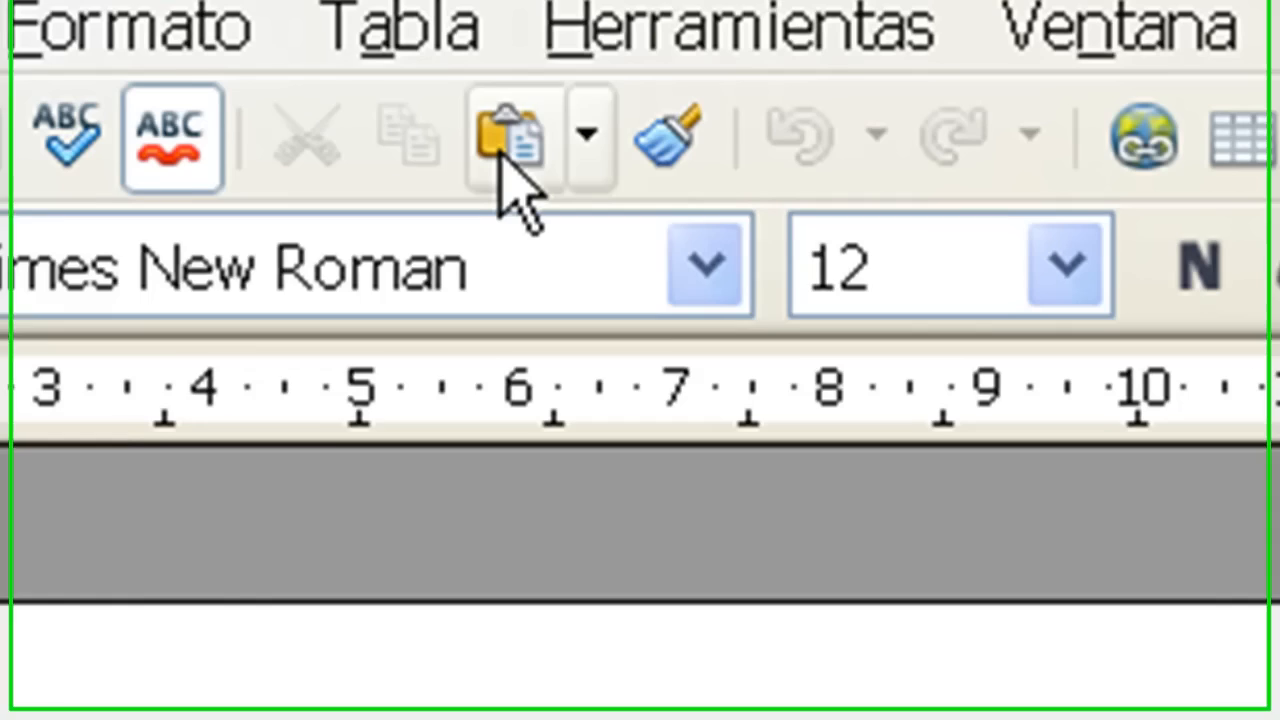
Step: Paste the copied paragraph with its formatting into the blank document, and undo the paste
click(583, 91)
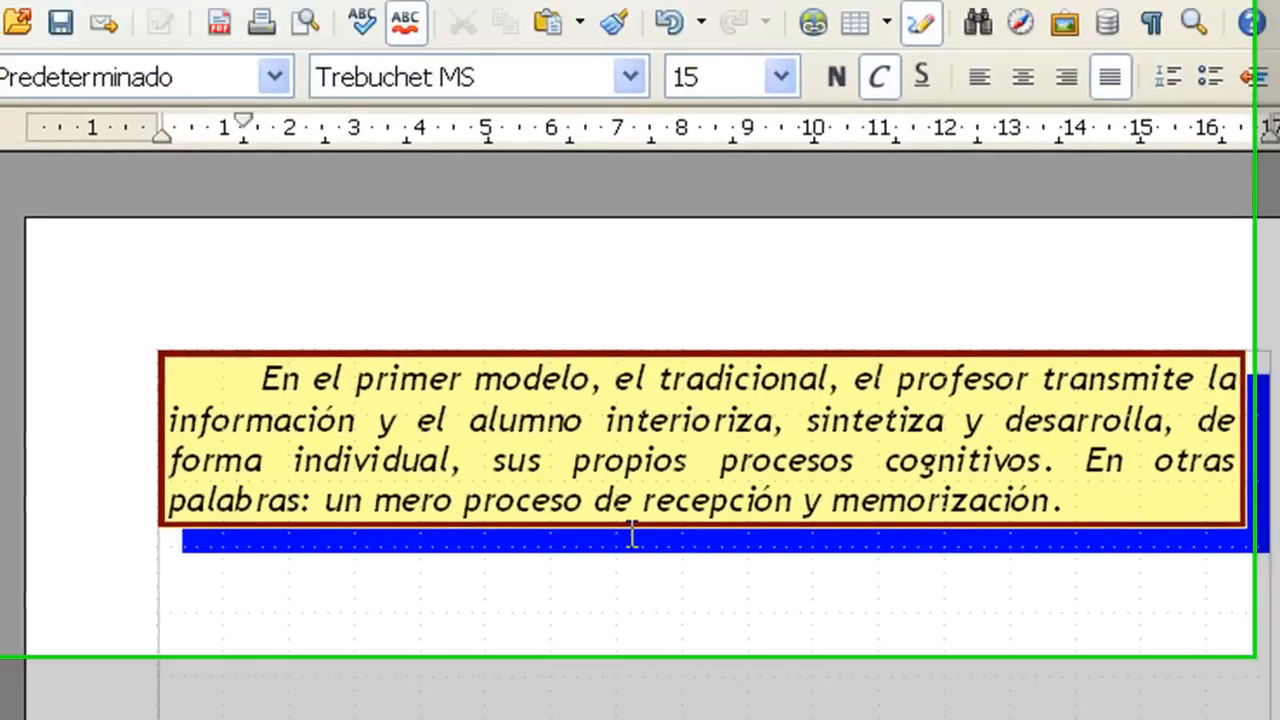
key(ctrl+z)
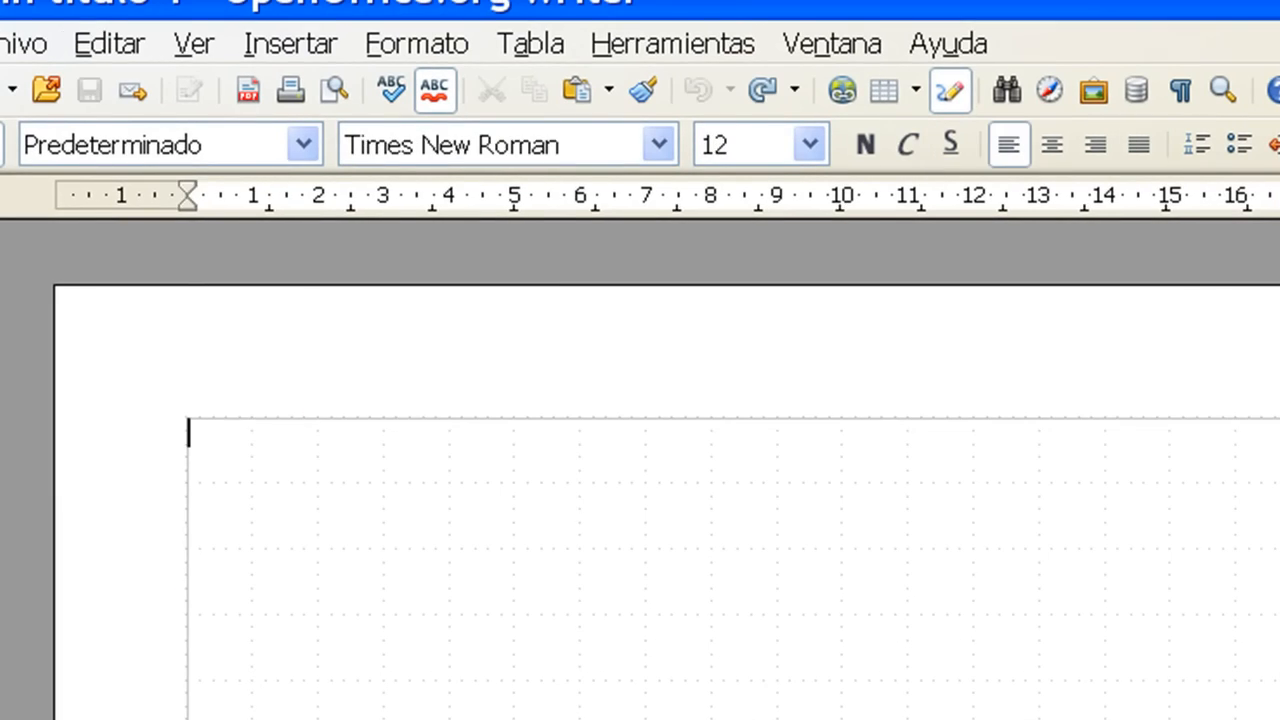
Step: Paste the copied paragraph into the blank document with Paste Special as Texto sin formato
click(89, 42)
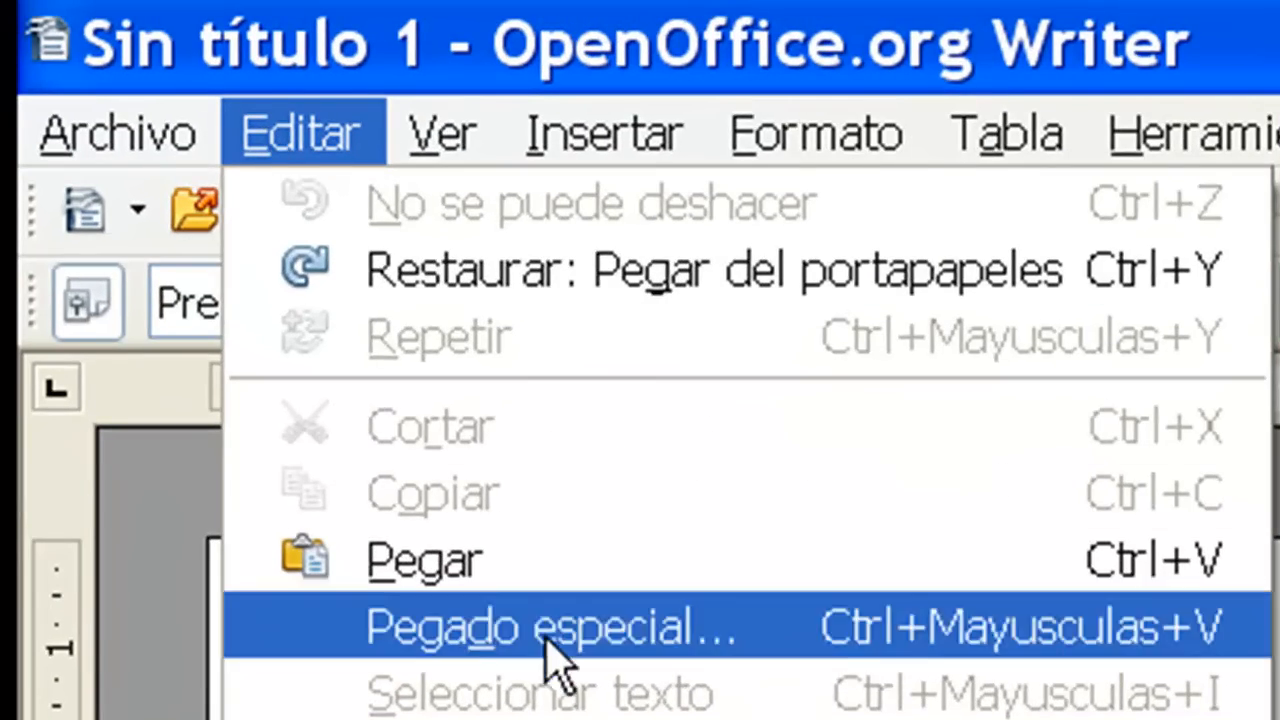
click(552, 640)
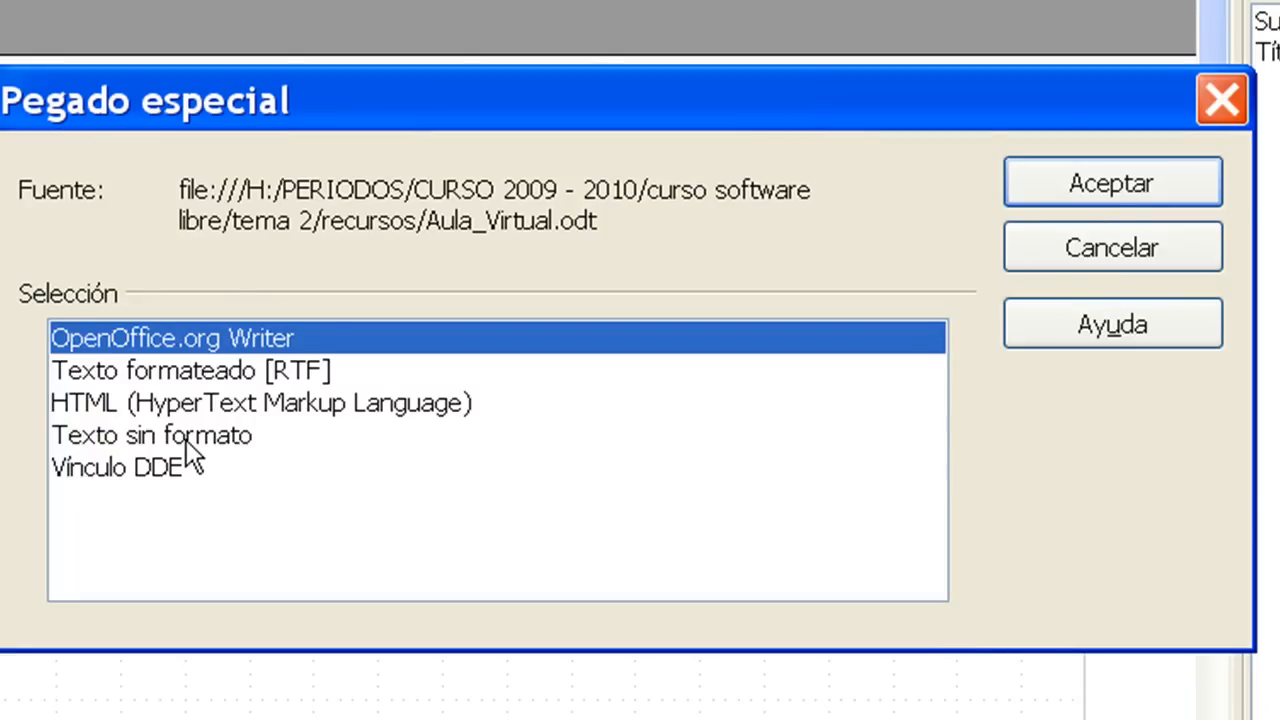
click(186, 437)
click(1154, 189)
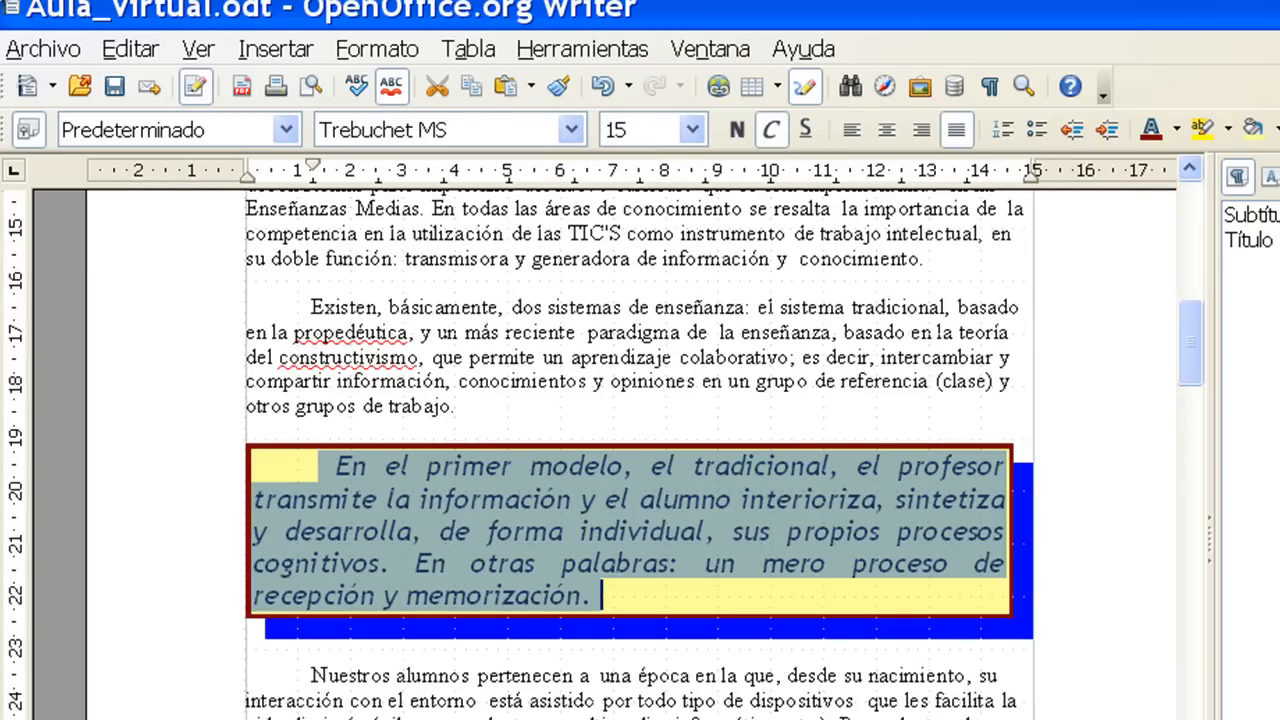
Step: Copy the whole bordered "Para alcanzar estos objetivos" paragraph in Aula_Virtual.odt
scroll(640, 455, down, 10)
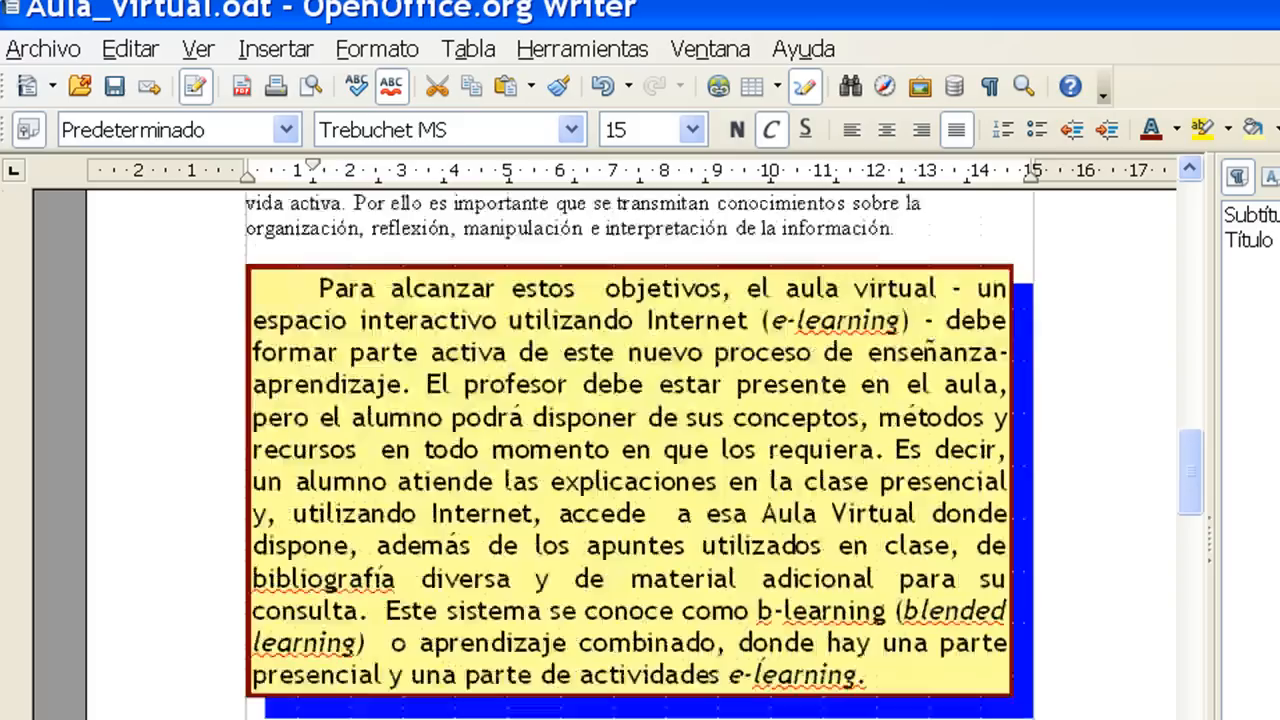
drag(310, 286, 971, 668)
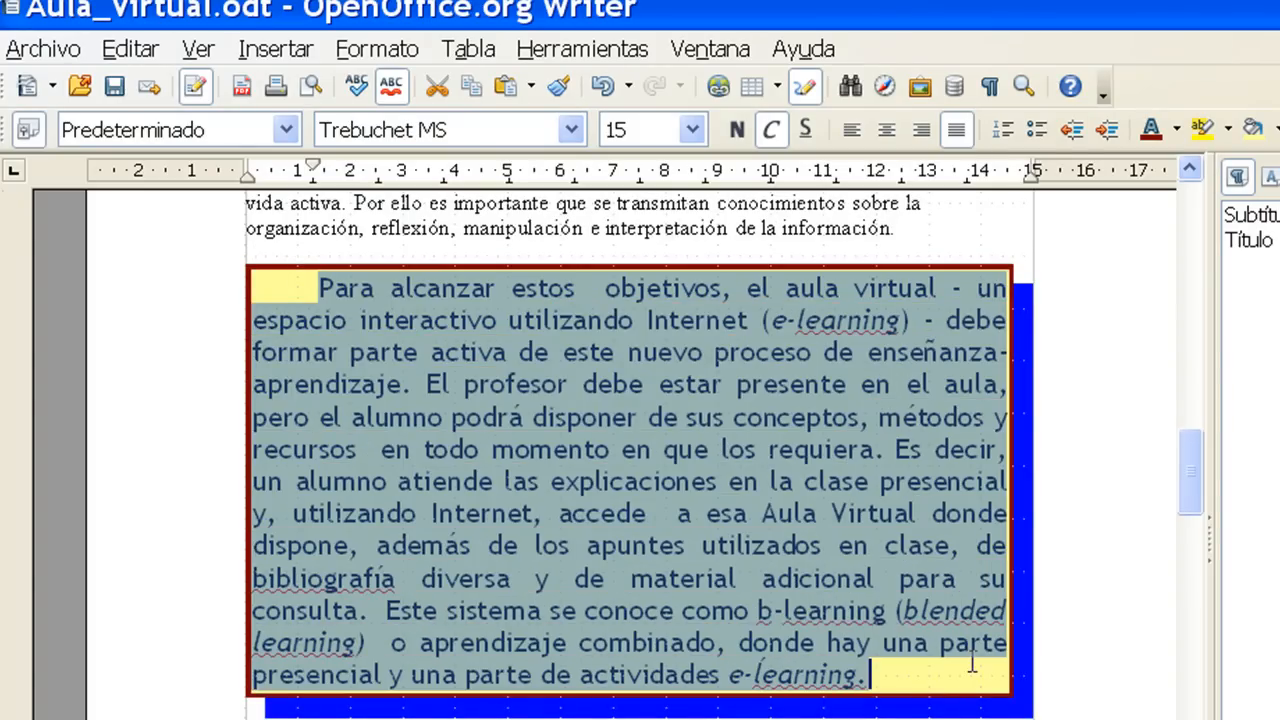
right_click(598, 455)
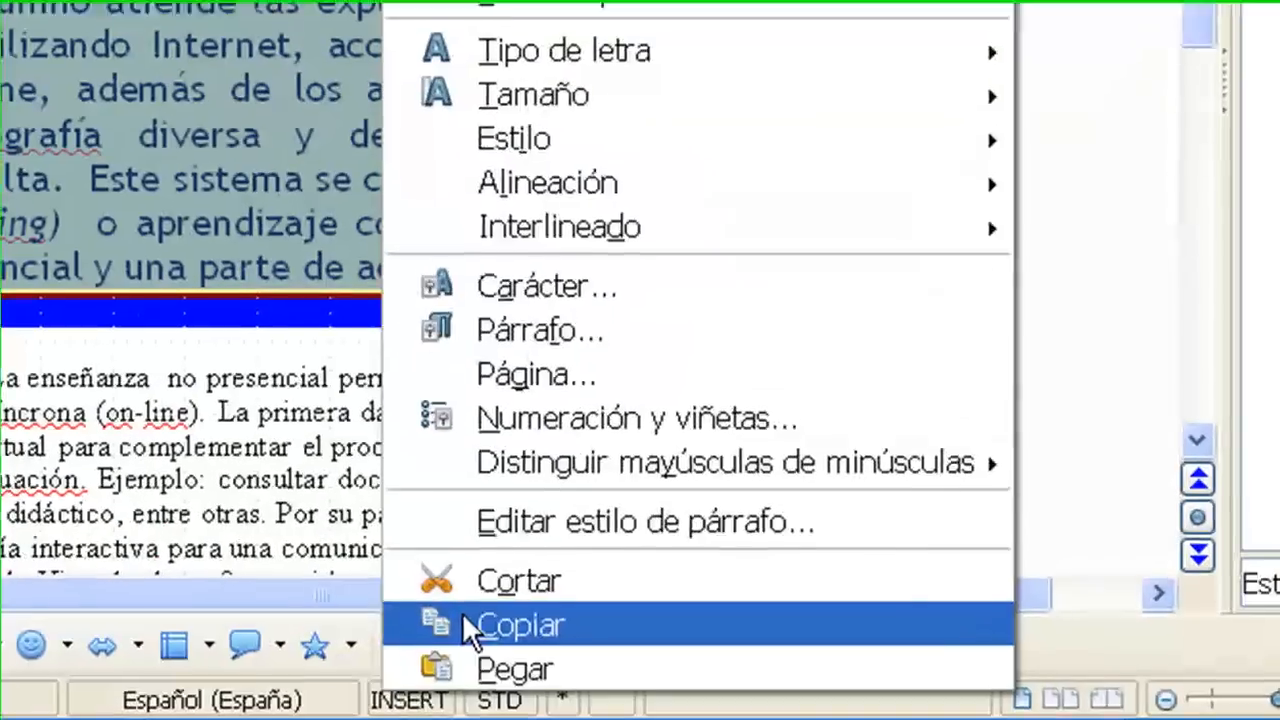
click(463, 615)
Step: Move the selected paragraph to the end of the document after "mos un guión", and undo the move
drag(575, 190, 739, 528)
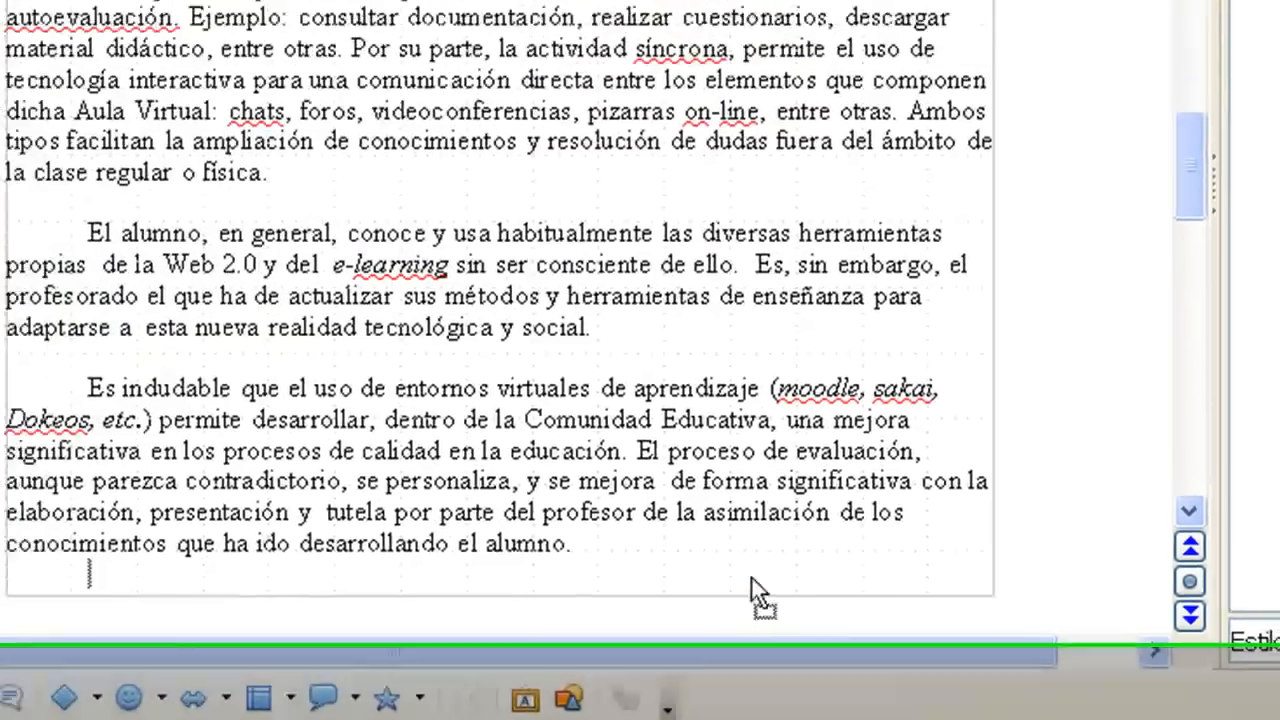
drag(752, 590, 694, 636)
drag(750, 716, 342, 318)
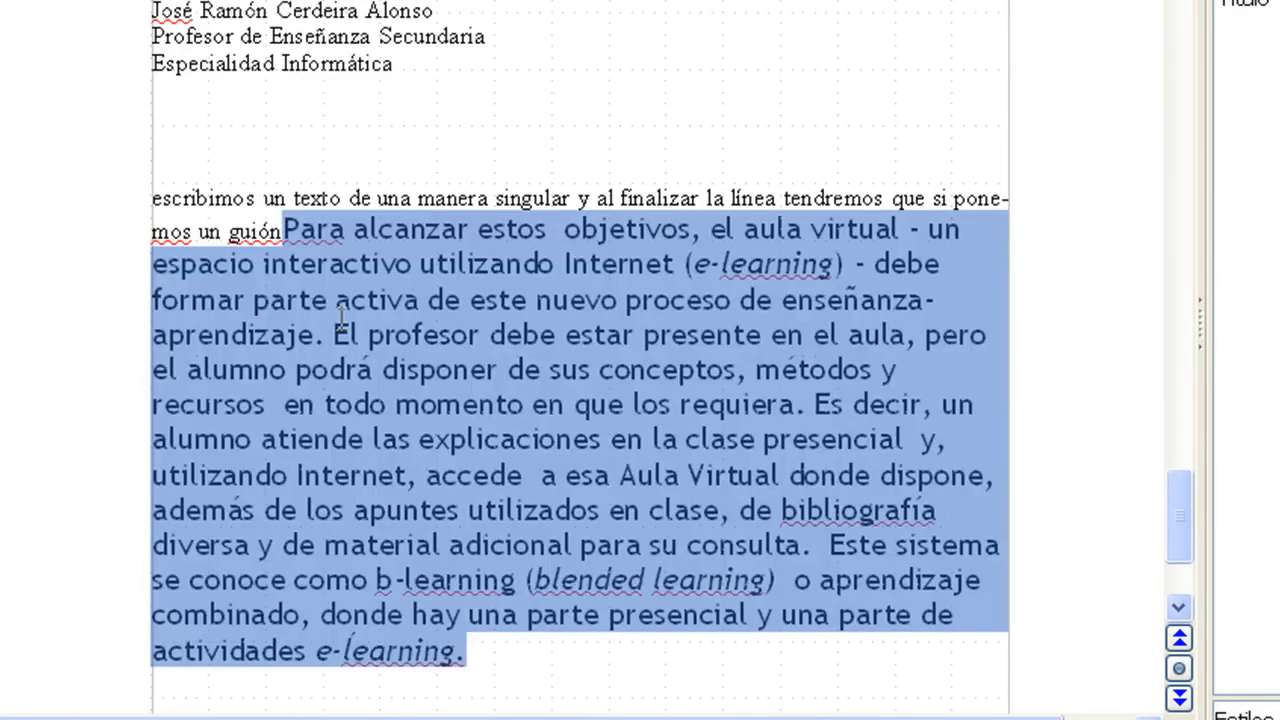
scroll(310, 285, down, 3)
key(ctrl+z)
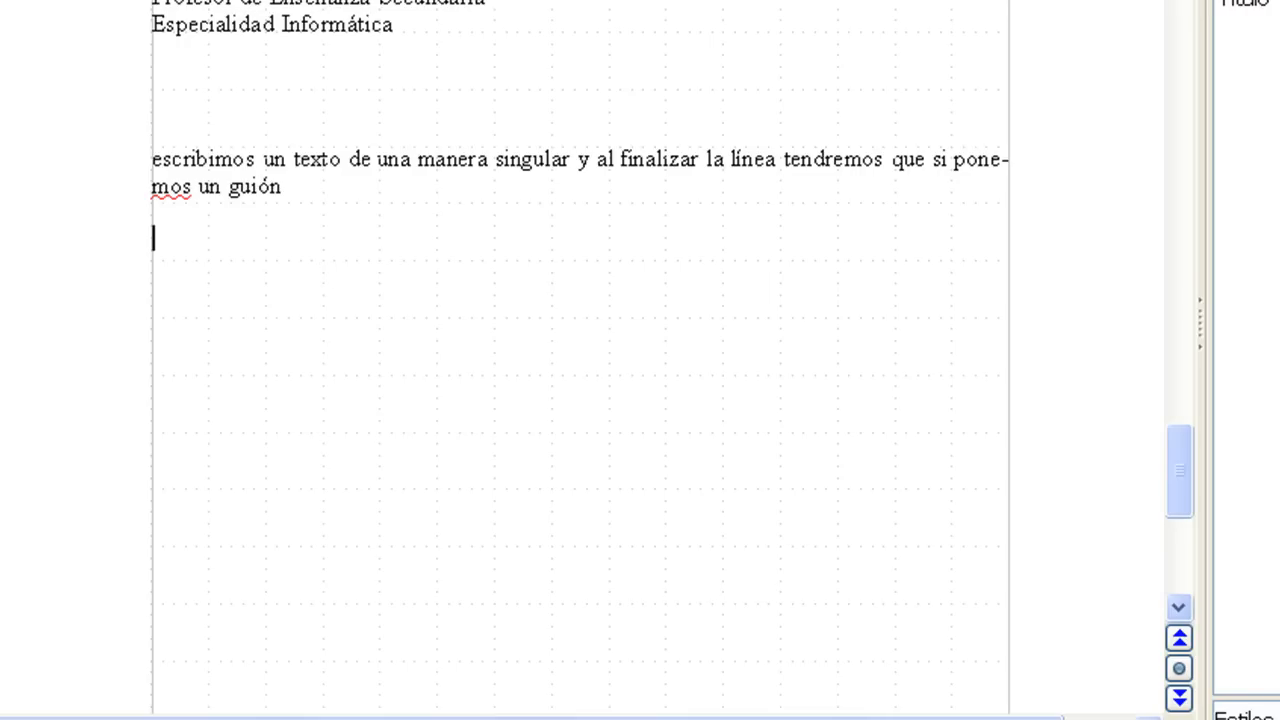
Step: Add a left-aligned tab stop at 3 cm to the empty paragraph below "mos un guión"
key(alt+f)
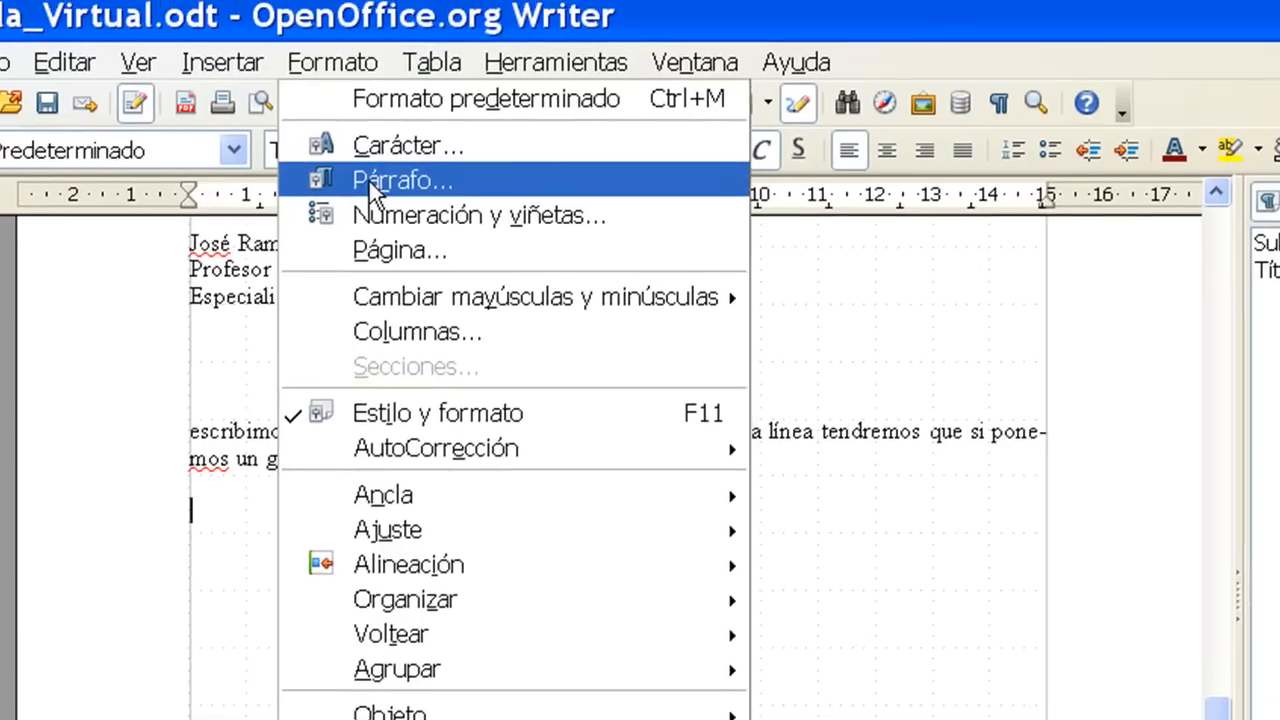
click(368, 178)
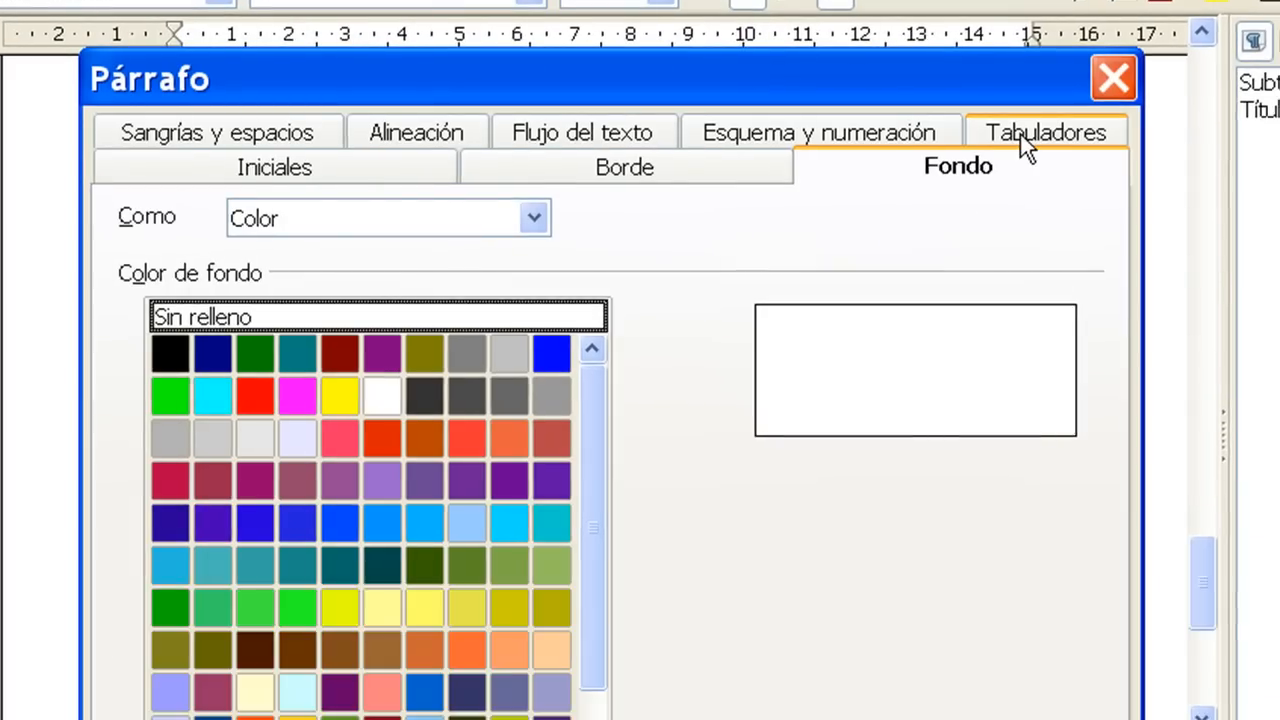
click(1035, 295)
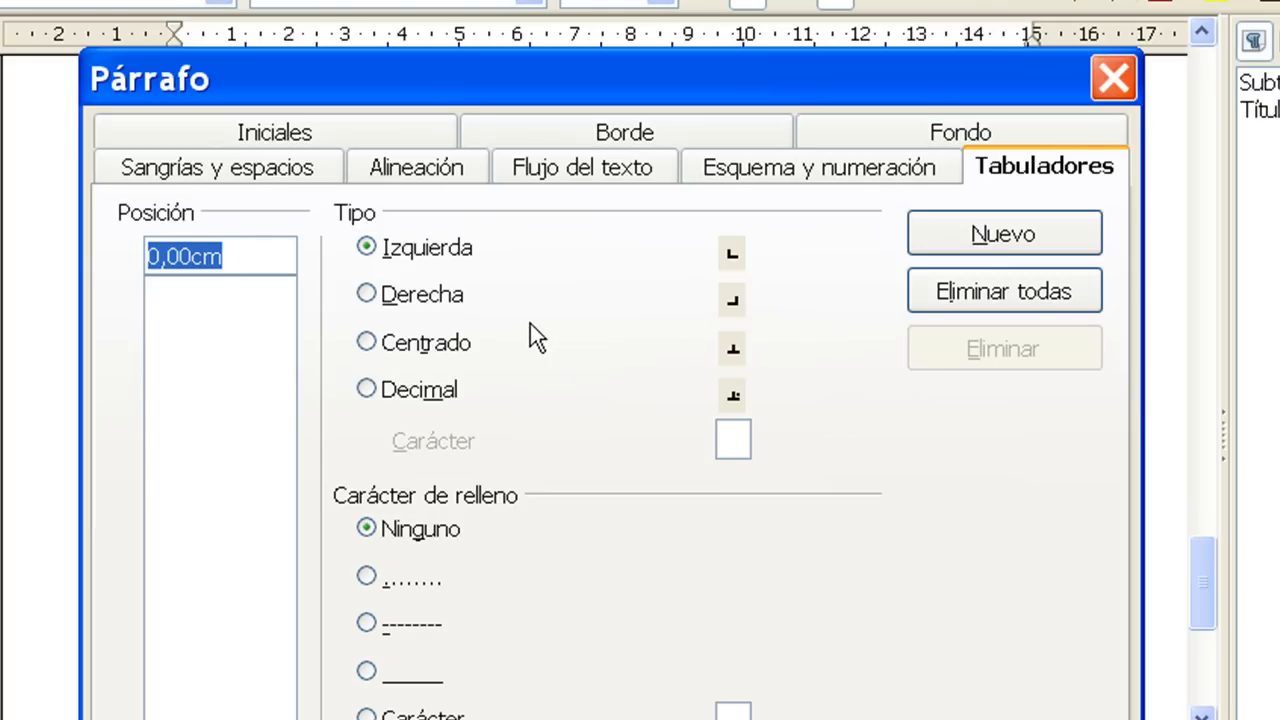
text(3)
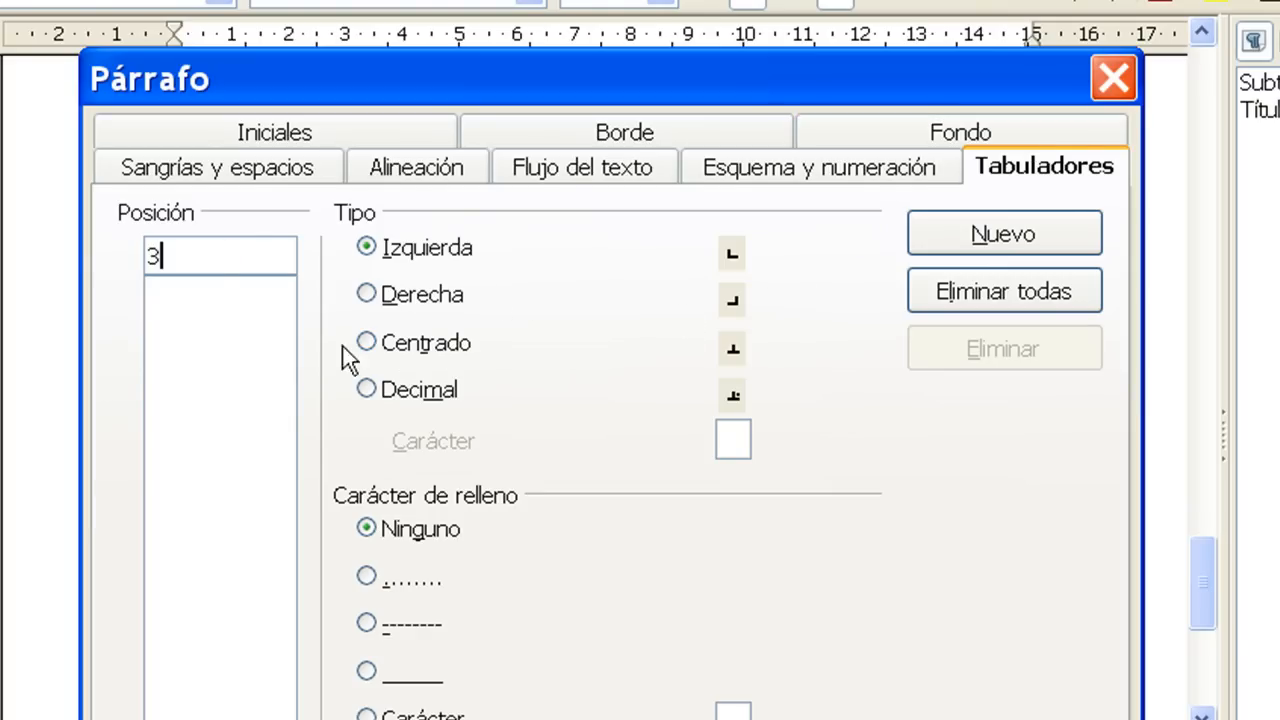
click(1045, 233)
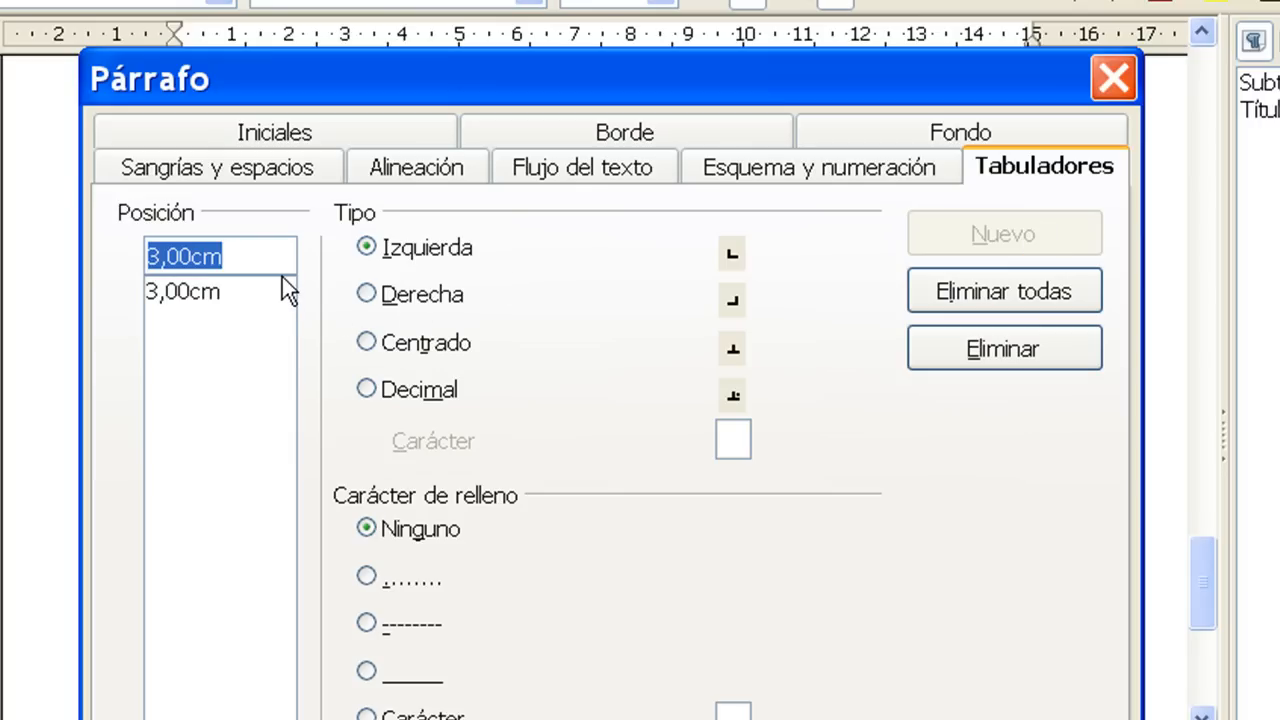
Step: Add a centred tab stop at 7 cm to the paragraph
text(7)
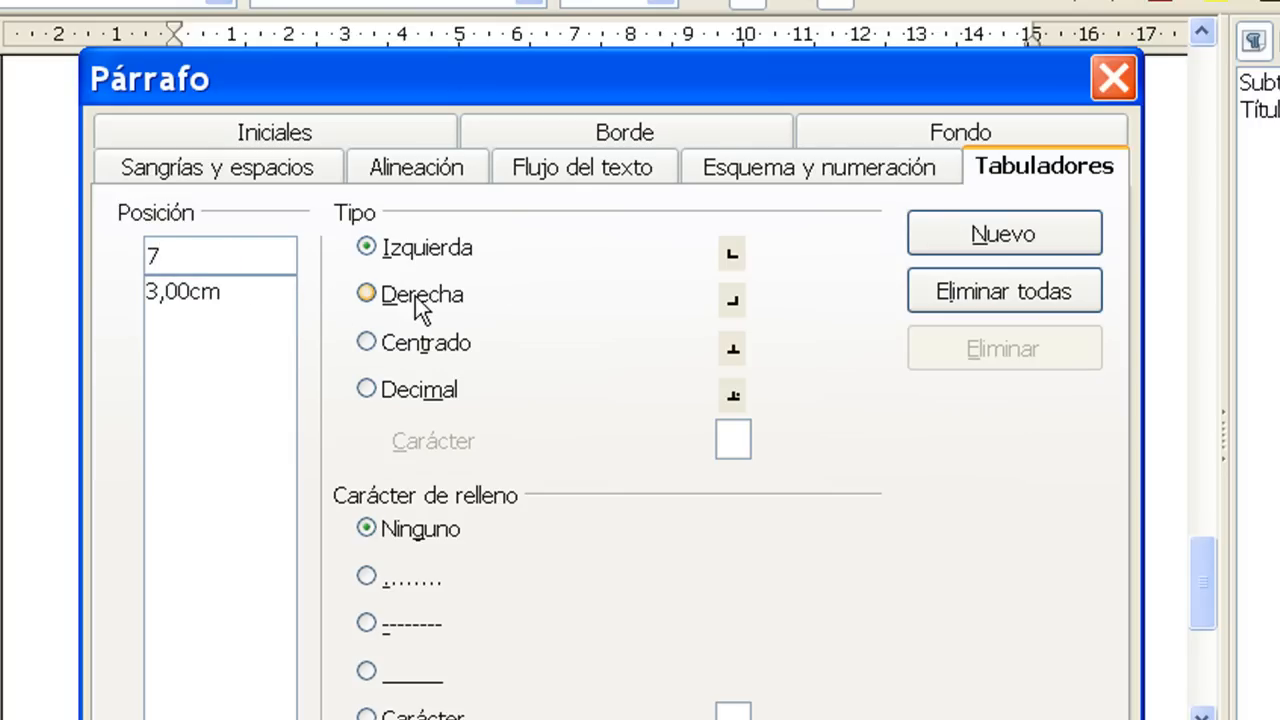
click(411, 345)
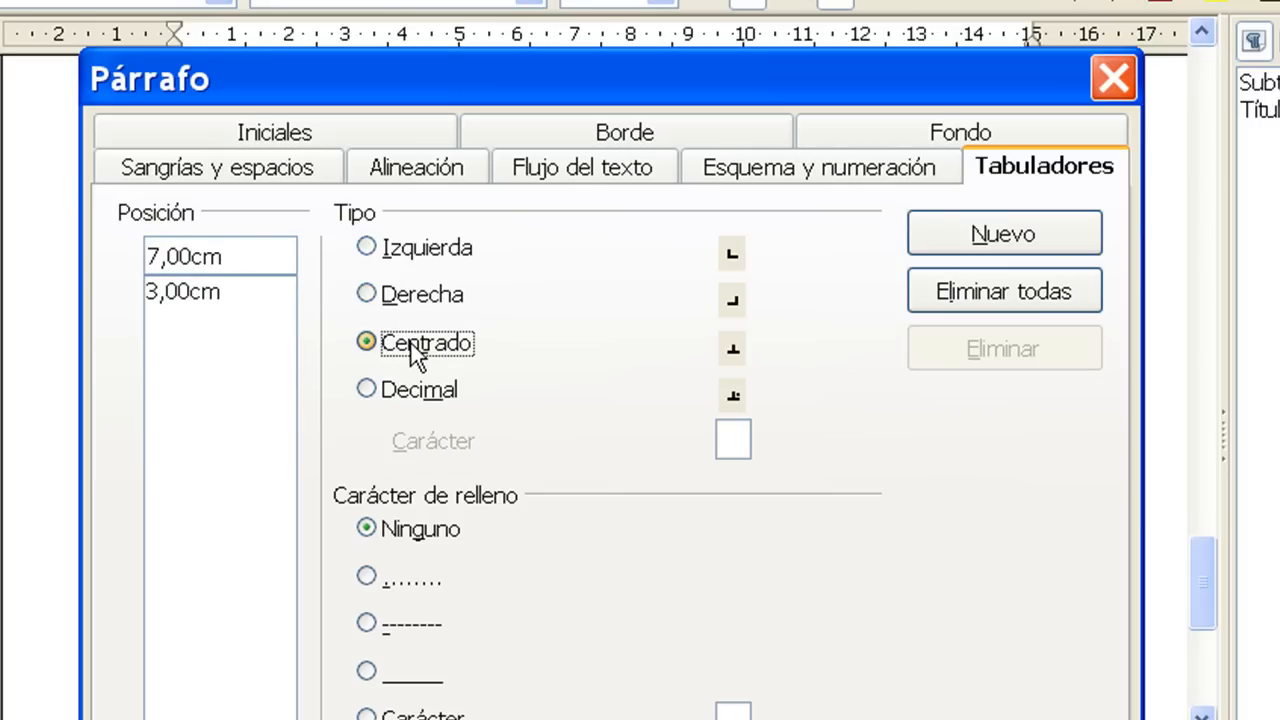
click(1035, 250)
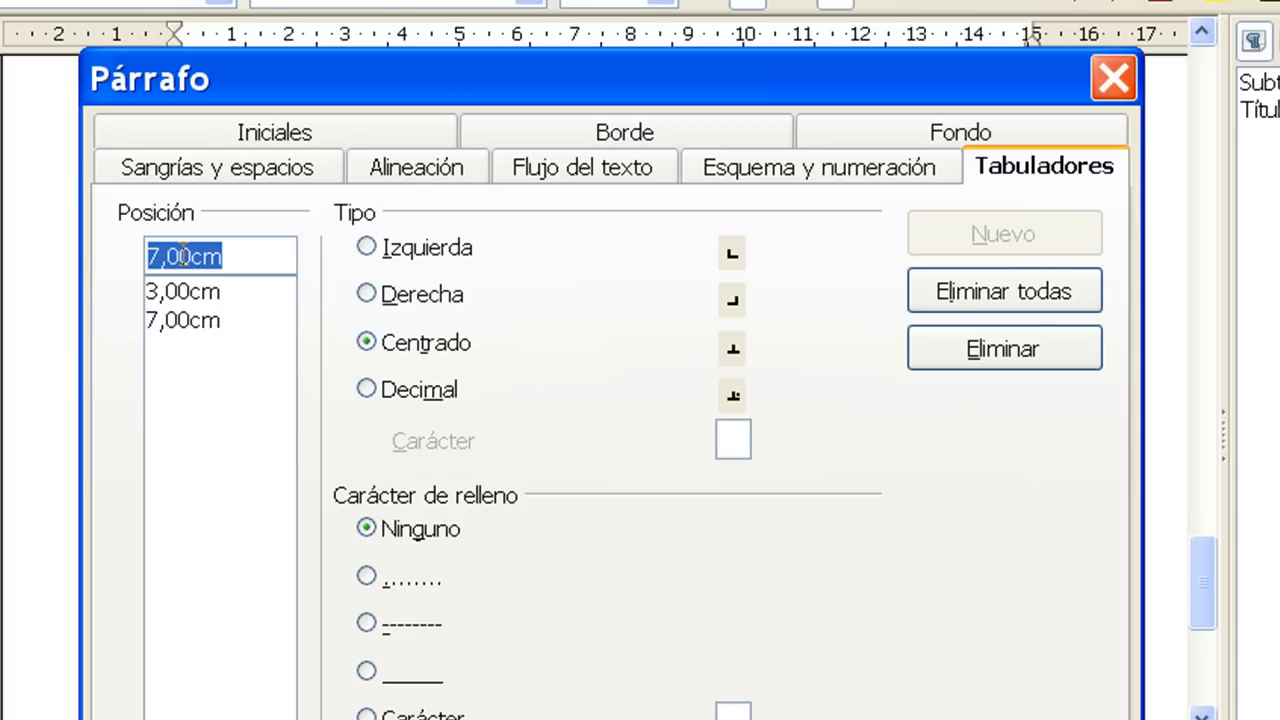
Step: Add a decimal tab stop at 14 cm with the comma as its decimal character
text(14)
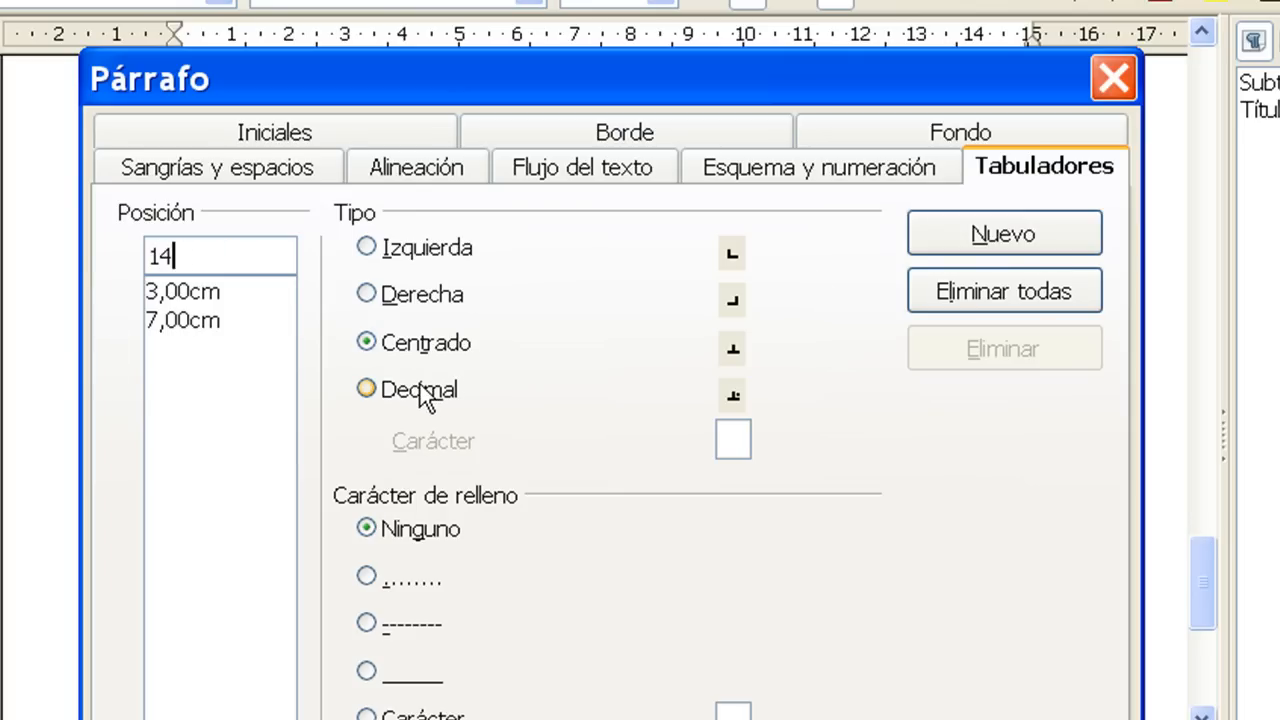
click(419, 387)
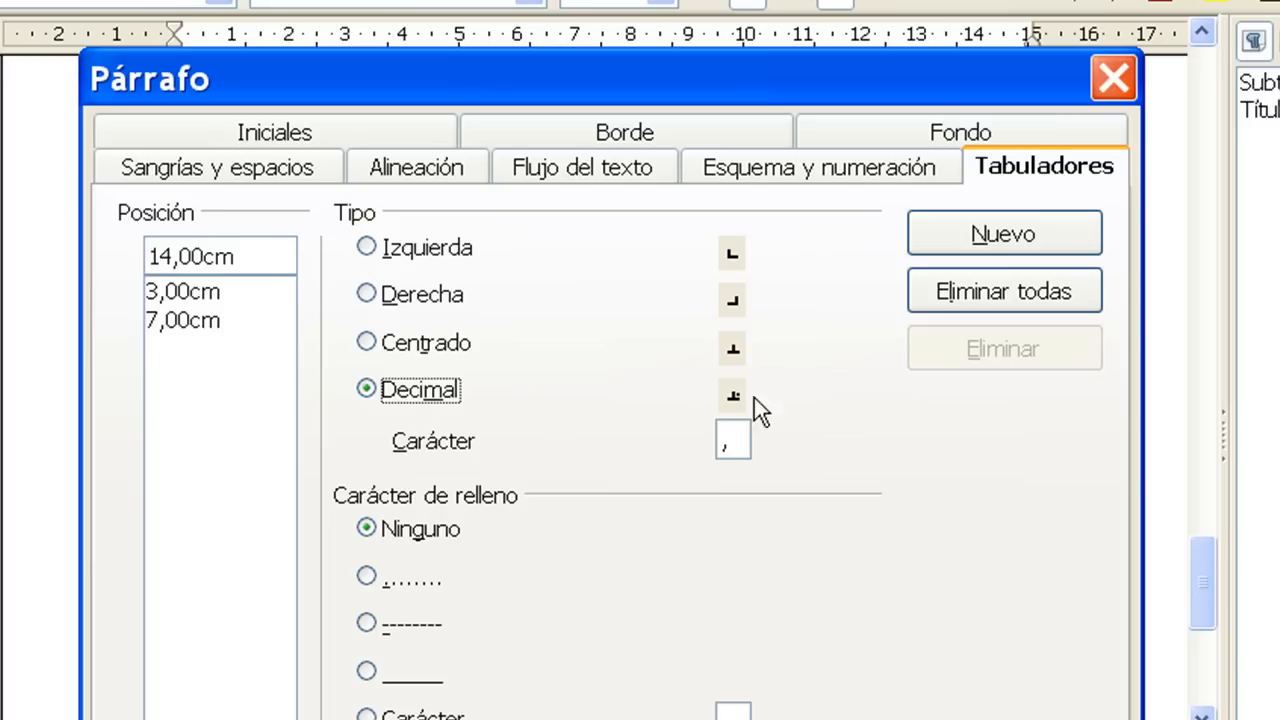
double_click(731, 447)
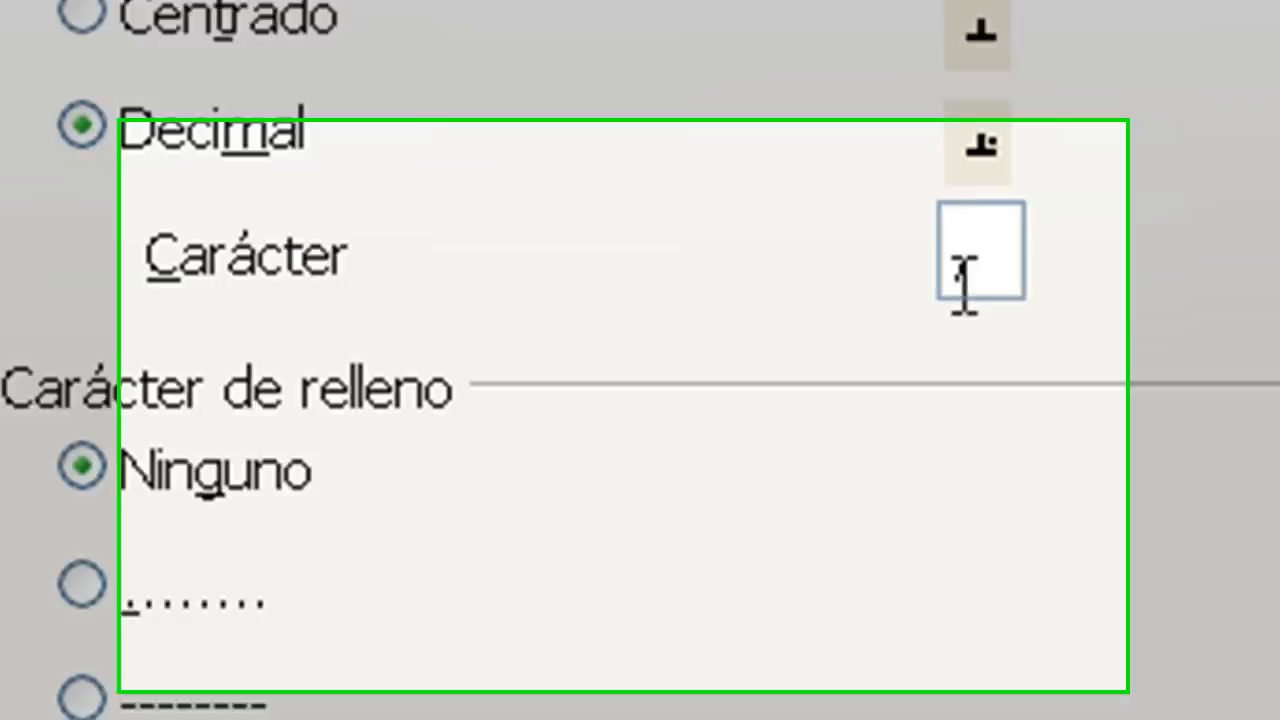
click(1188, 57)
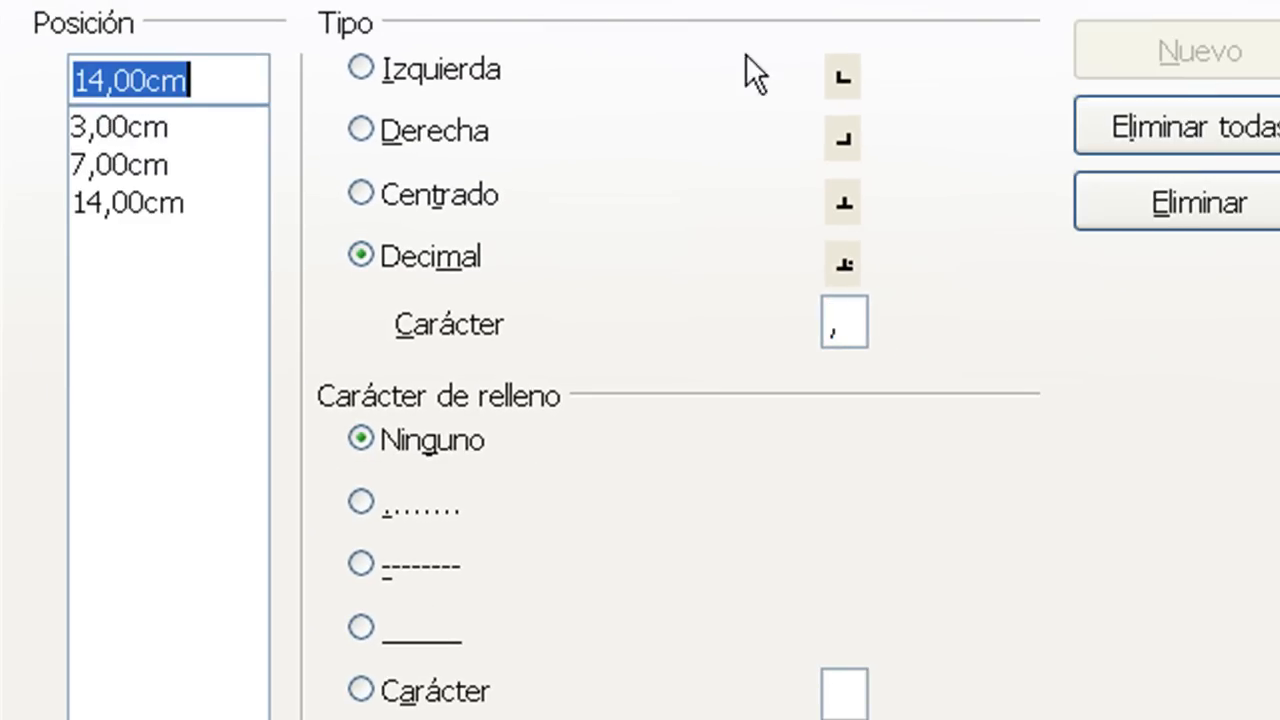
Step: Set the fill character of the 7 cm tab stop to the dashed line
click(131, 126)
click(131, 167)
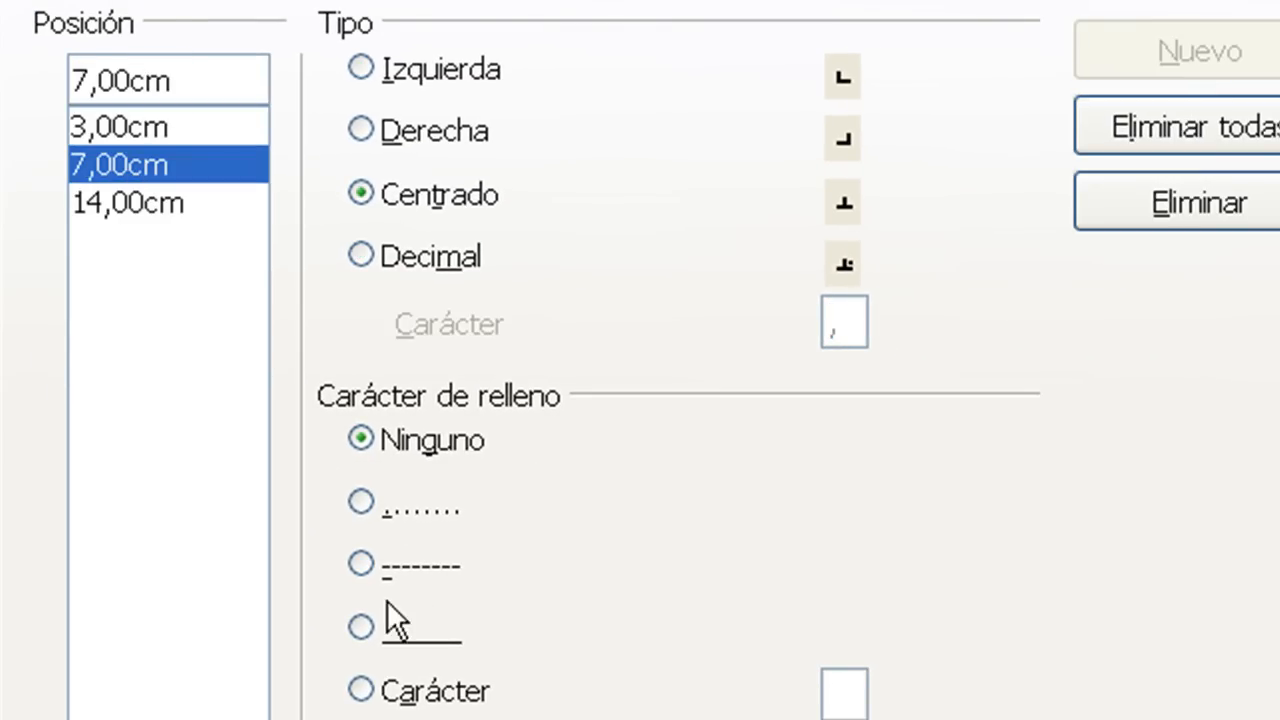
click(362, 565)
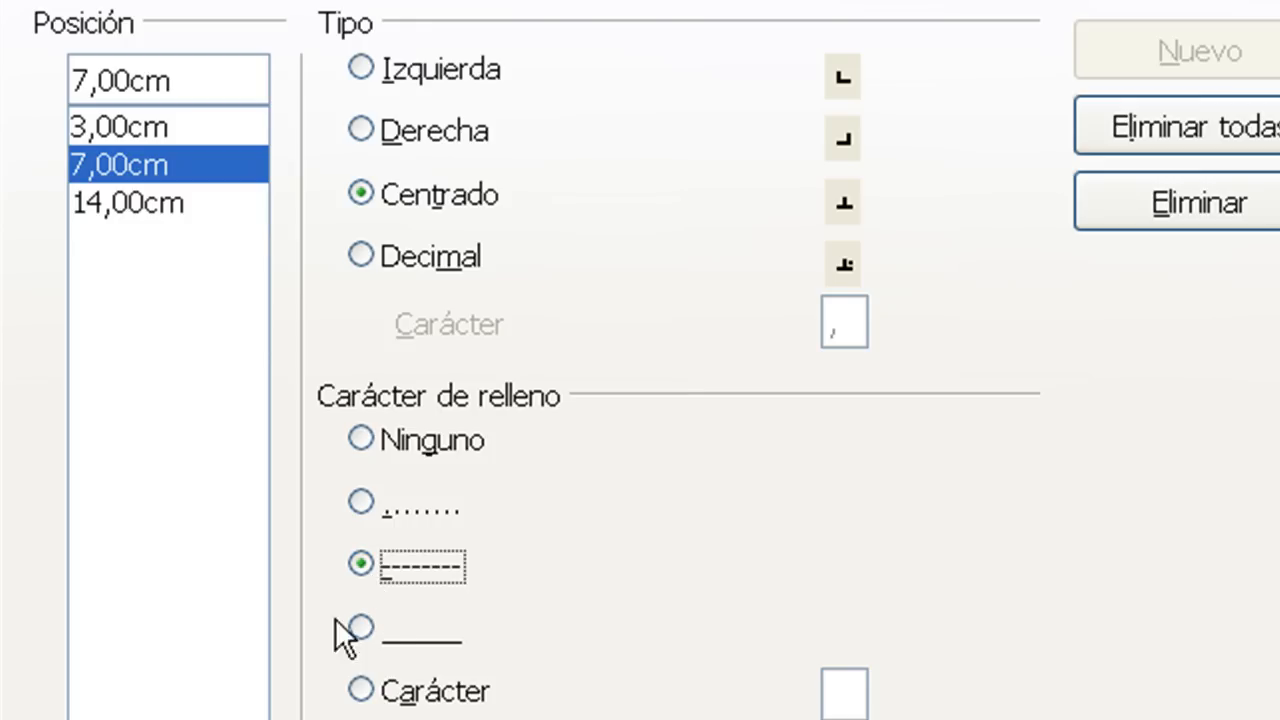
Step: Set a custom * fill character for the 14 cm tab stop and apply the paragraph settings
click(127, 204)
click(360, 690)
click(855, 698)
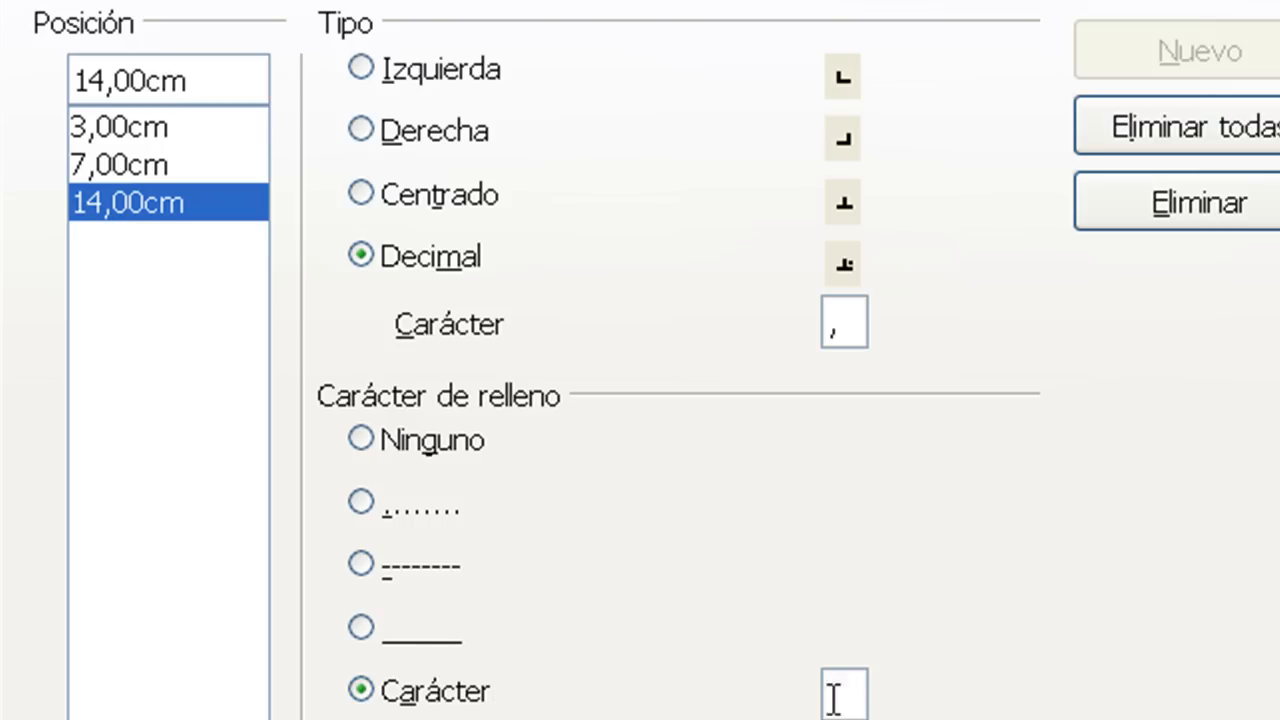
text(*)
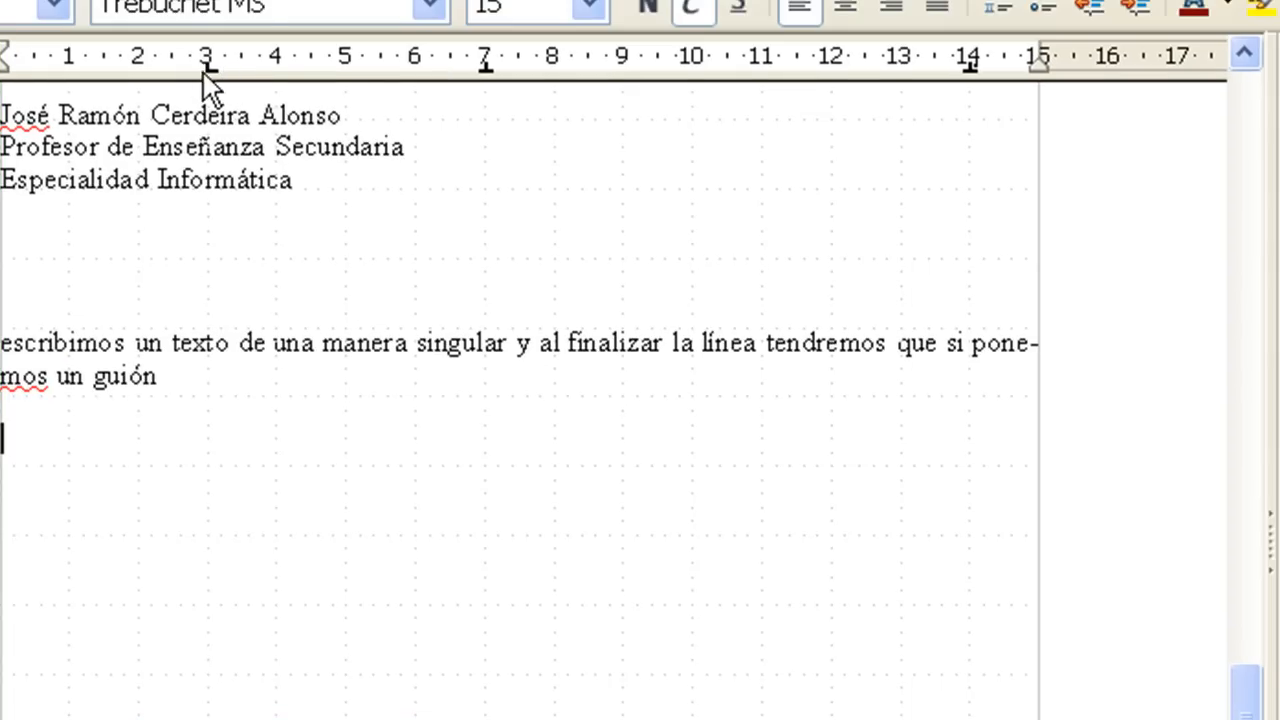
Step: Write a first tabbed line with "aaaaa", "fdsfda" and "45,40" at the 3, 7 and 14 cm tab stops
key(Tab)
text(aaaaa)
key(Tab)
text(fdsfda)
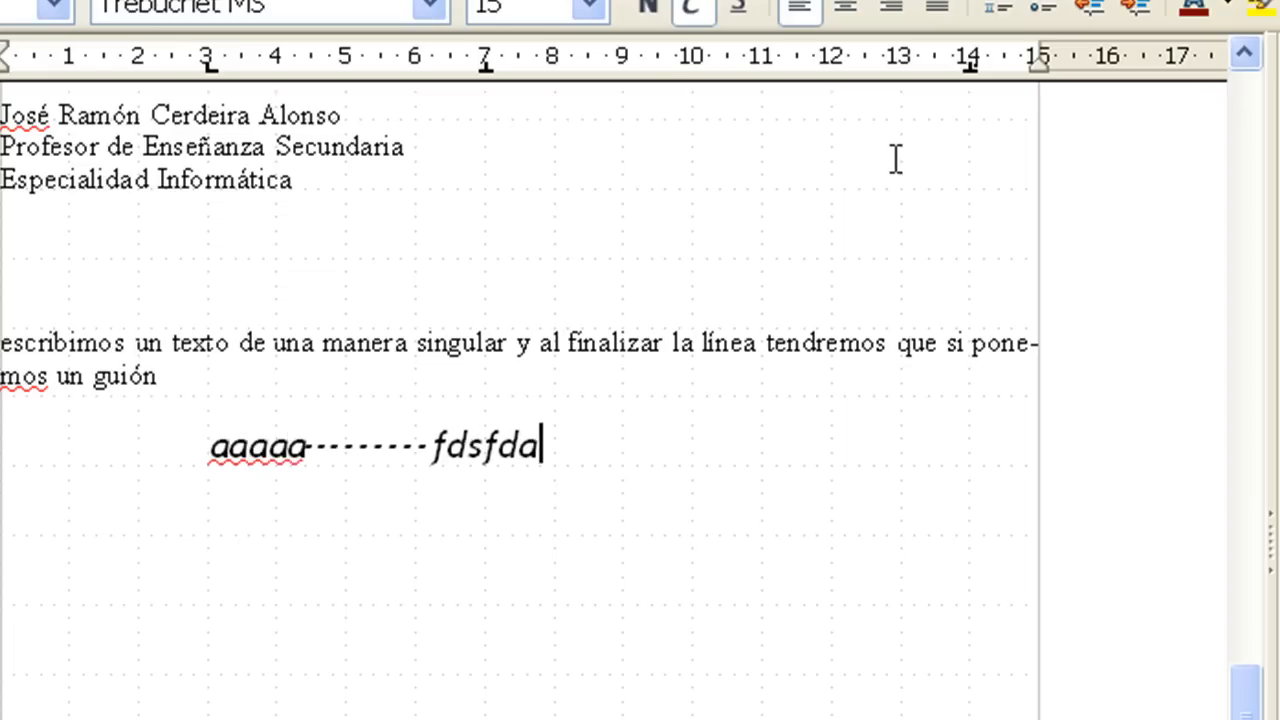
key(Tab)
text(45)
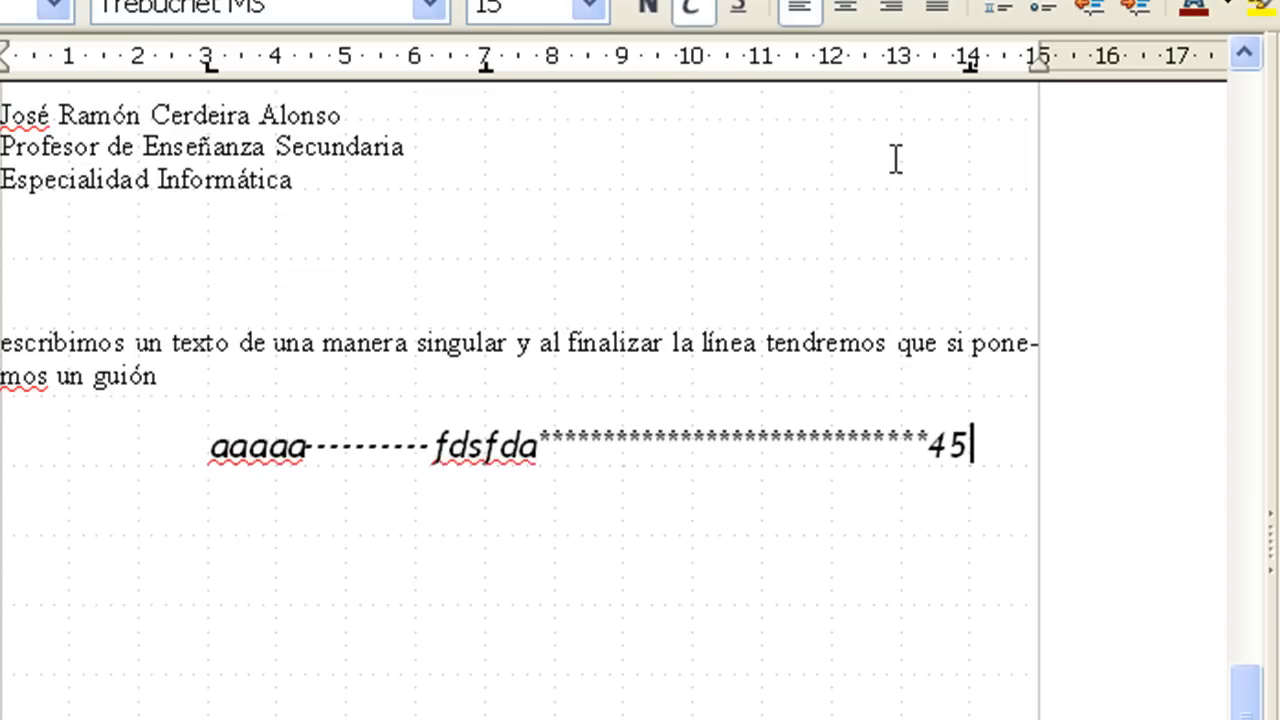
text(,40)
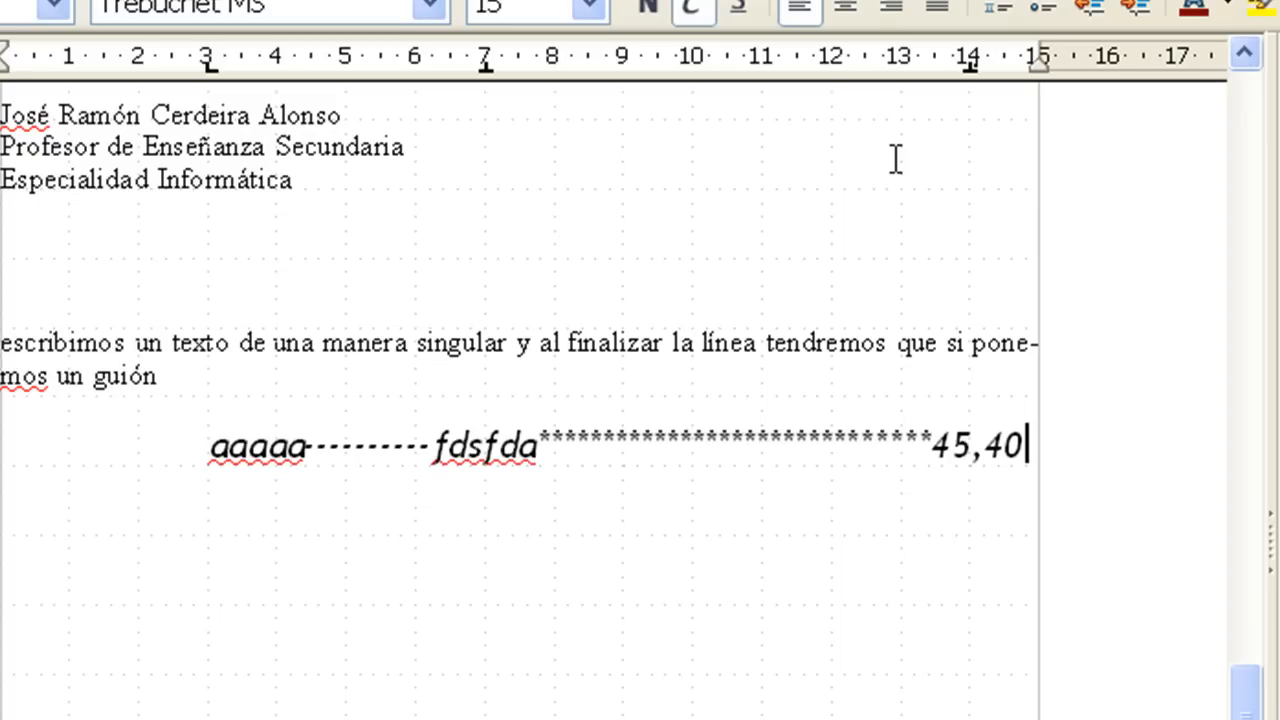
Step: Add a second tabbed line below with "sssss", "33333" and "5,8" at the three tab stops
key(Tab)
text(sssss)
key(Tab)
text(33333)
key(Tab)
text(5,8)
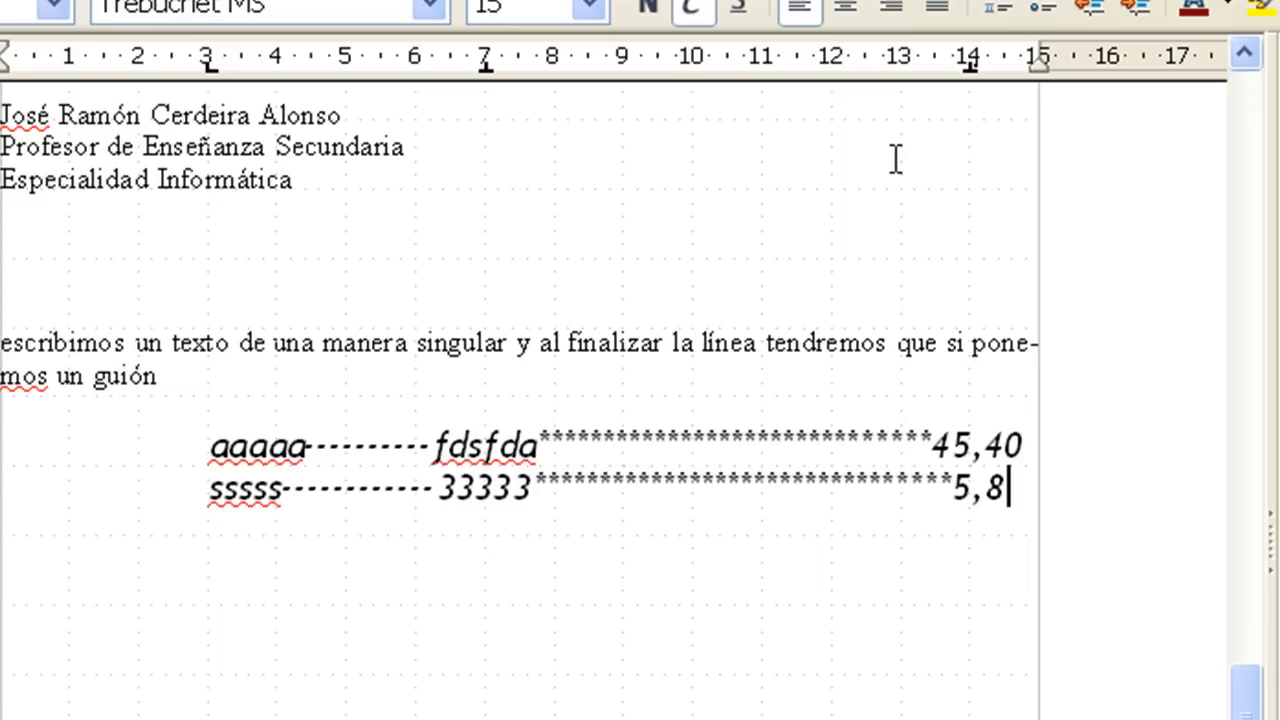